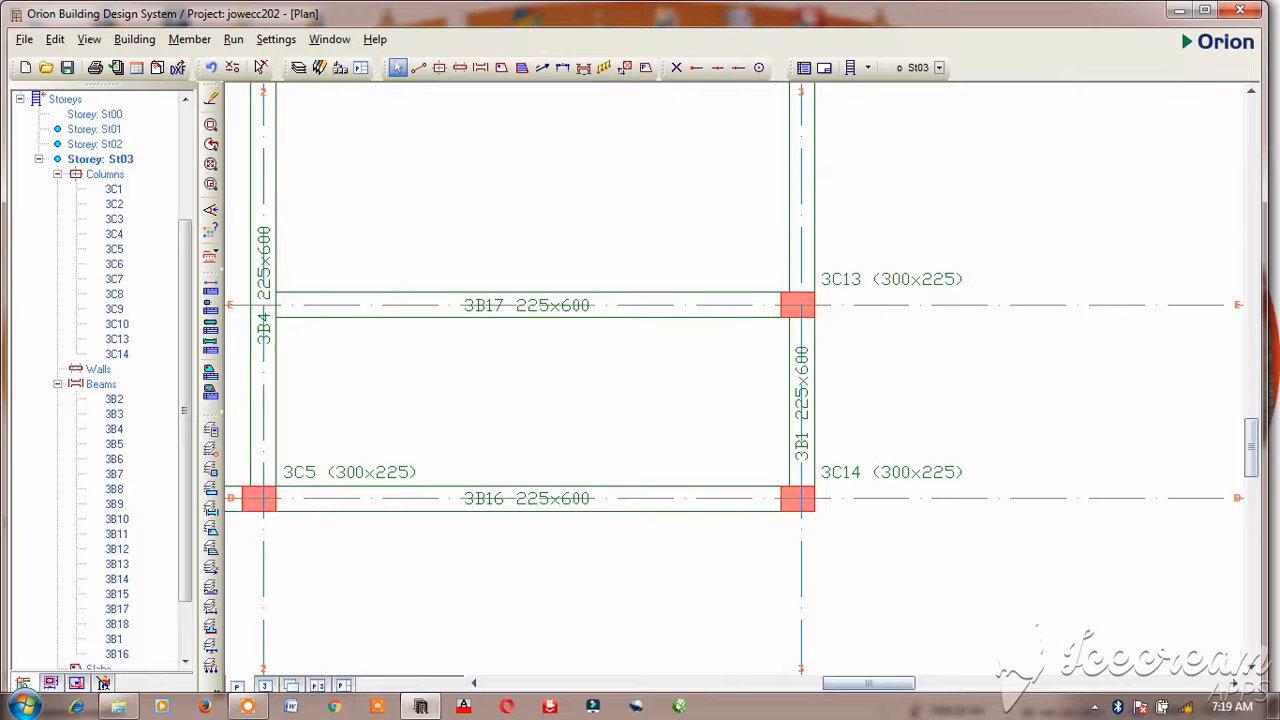
# Delete column 3C14 at the intersection of axes D and 3.
pyautogui.scroll(2, 783, 554)
pyautogui.scroll(-2, 788, 541)
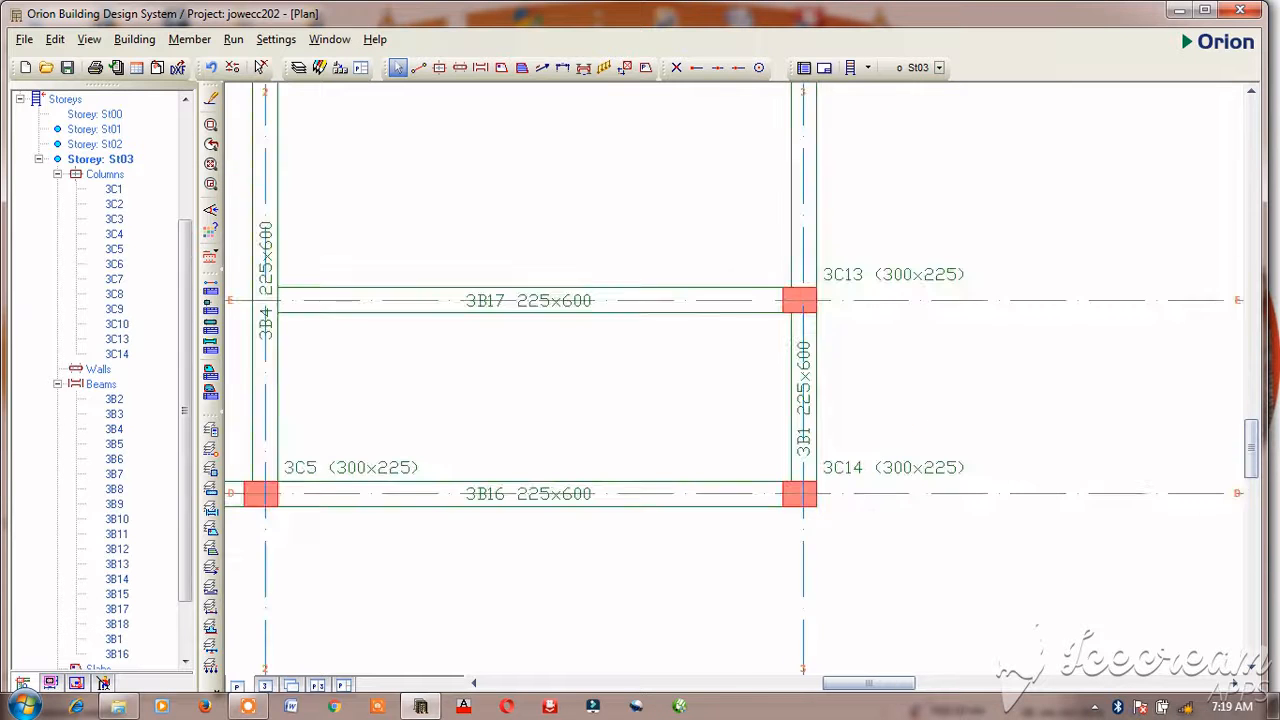
pyautogui.scroll(2, 779, 542)
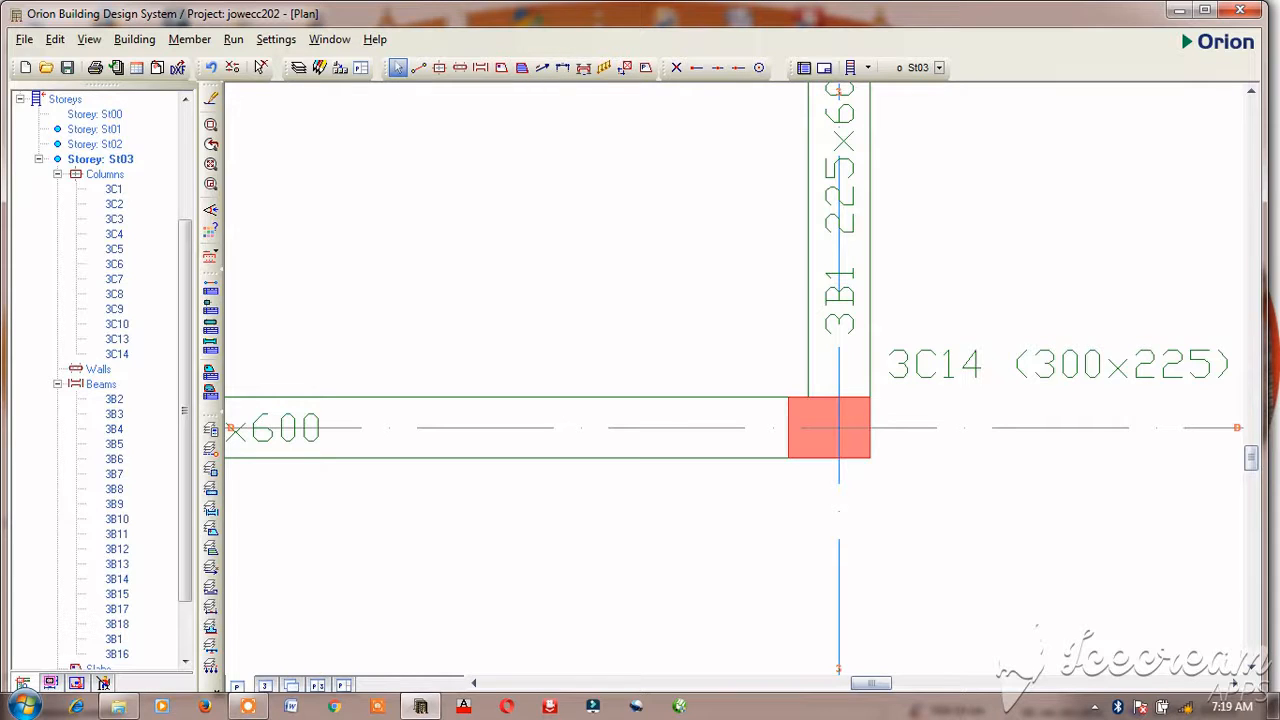
pyautogui.click(845, 420)
pyautogui.rightClick(912, 498)
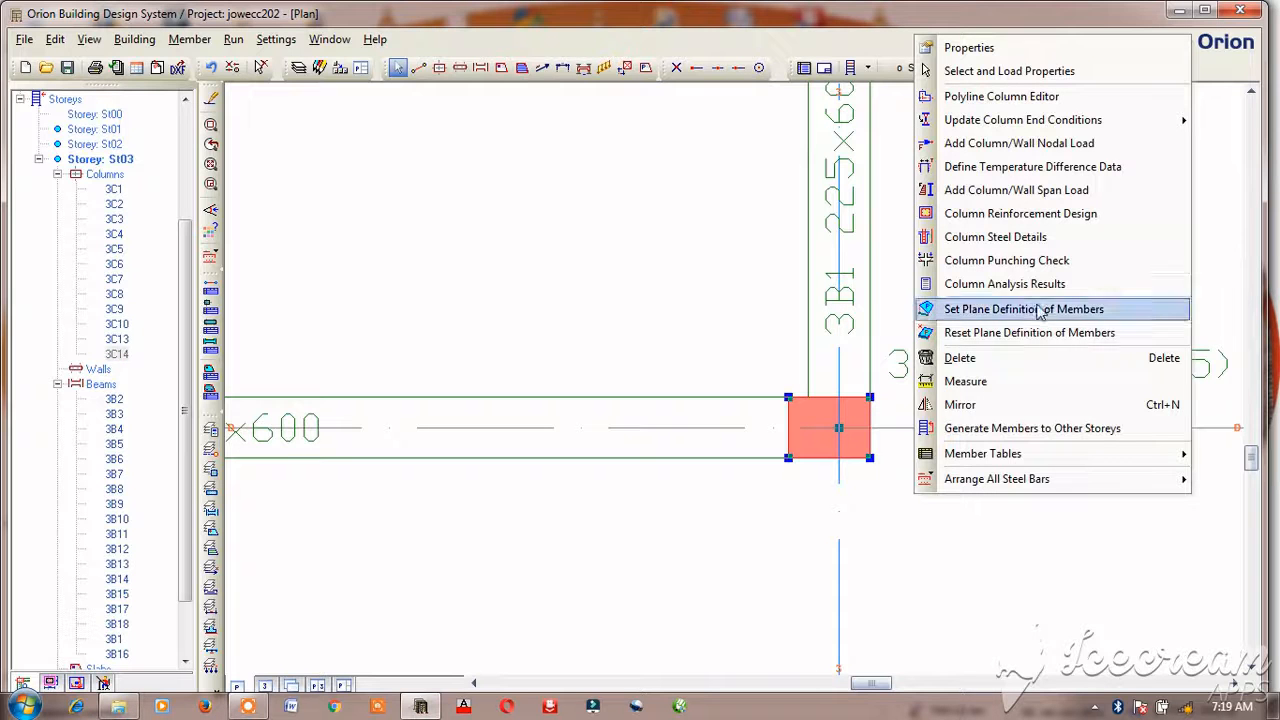
pyautogui.click(1003, 356)
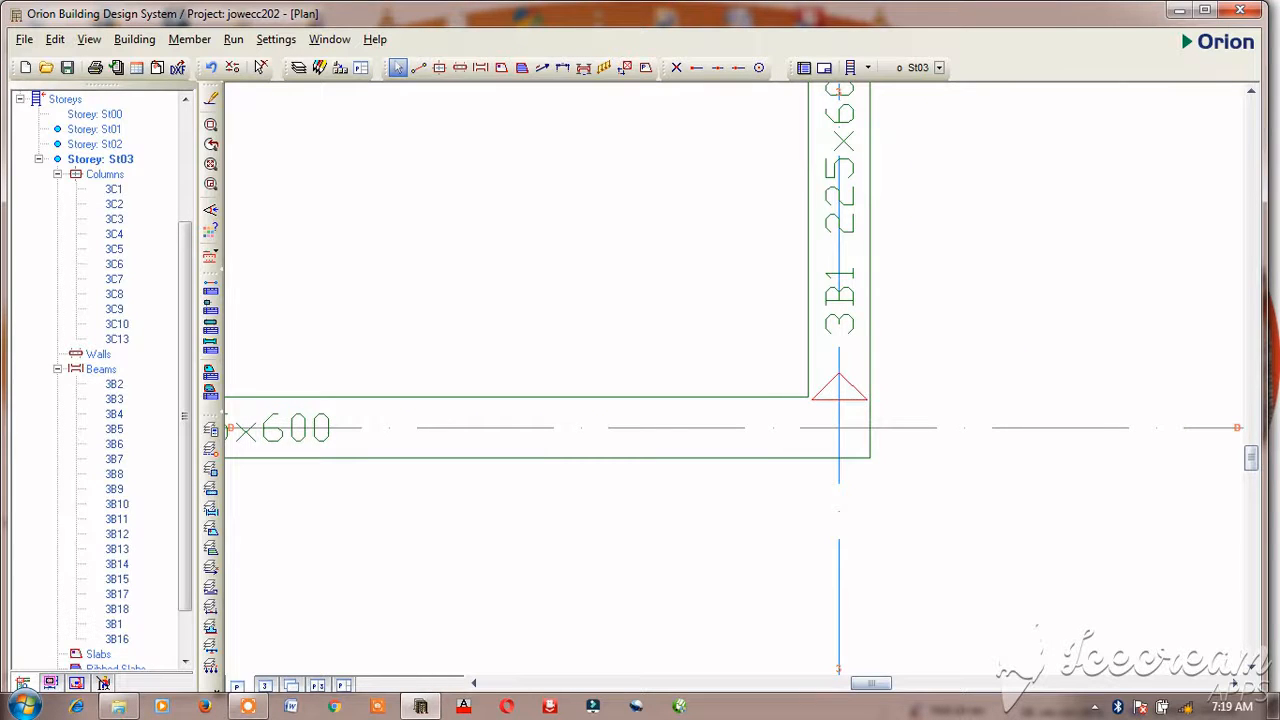
# Insert a 300 x 225 mm column labelled 3C14 at the intersection of axes D and 3.
pyautogui.click(440, 67)
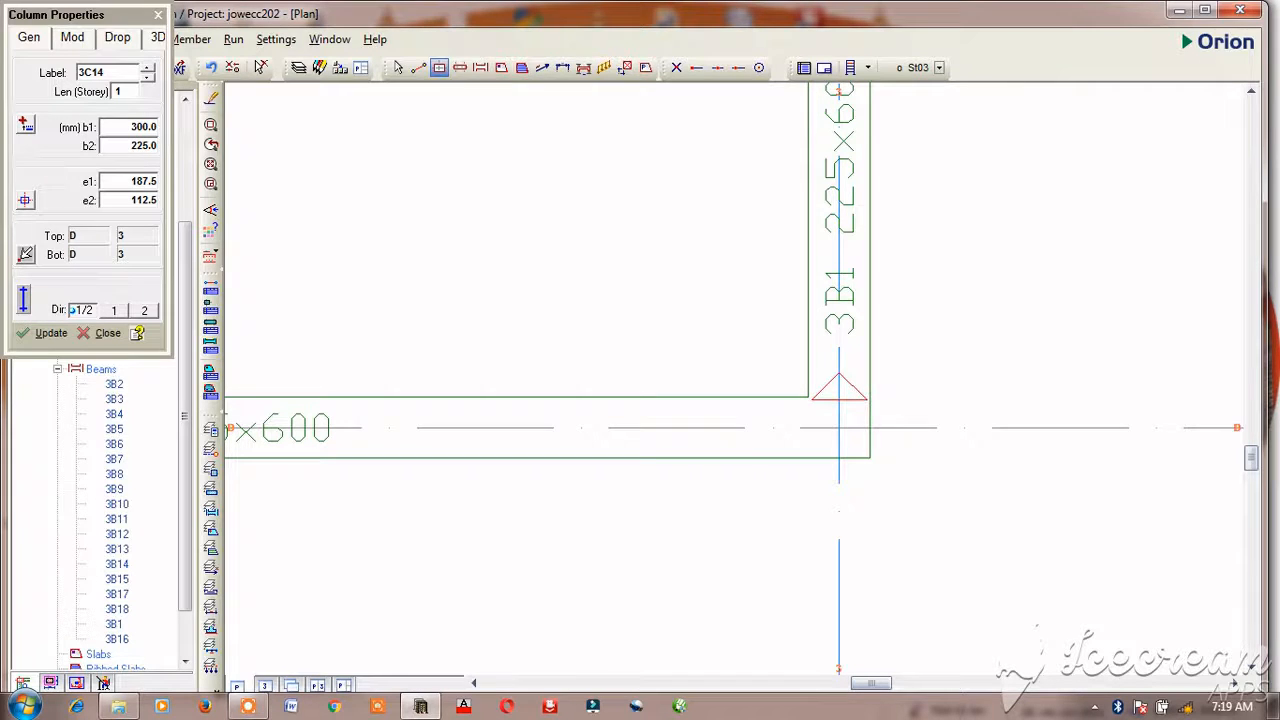
pyautogui.click(838, 428)
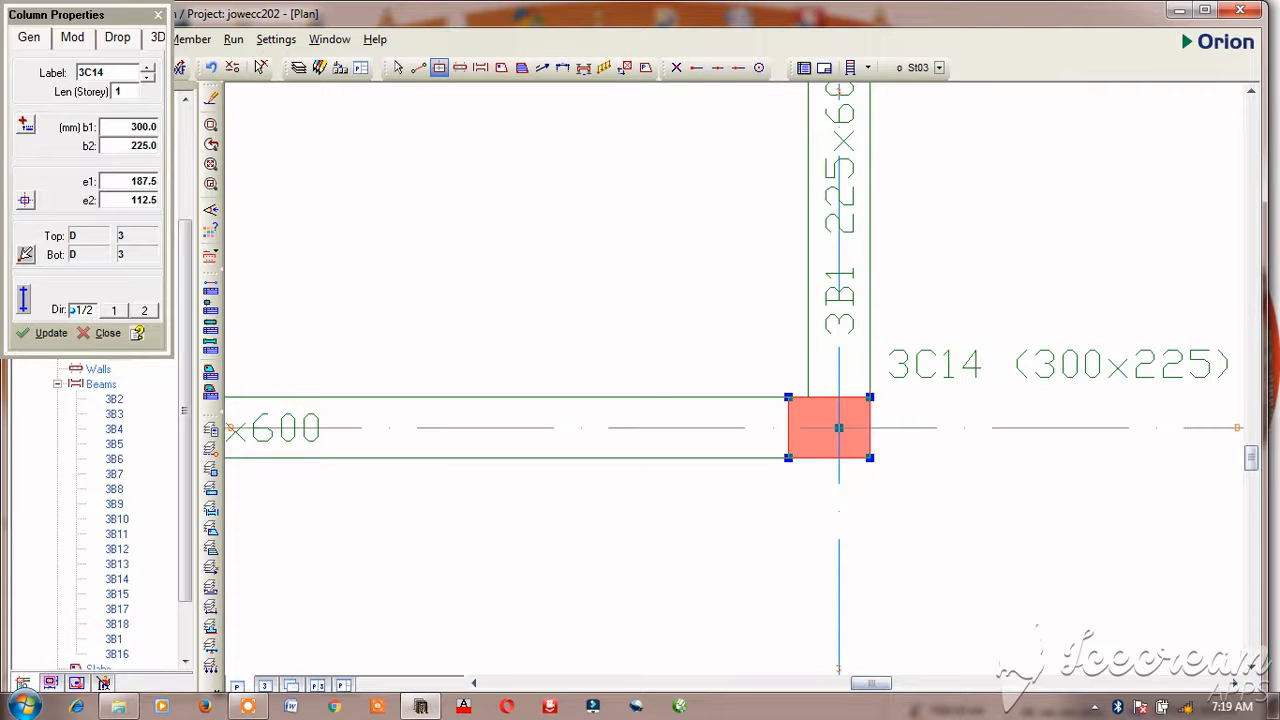
pyautogui.press('Escape')
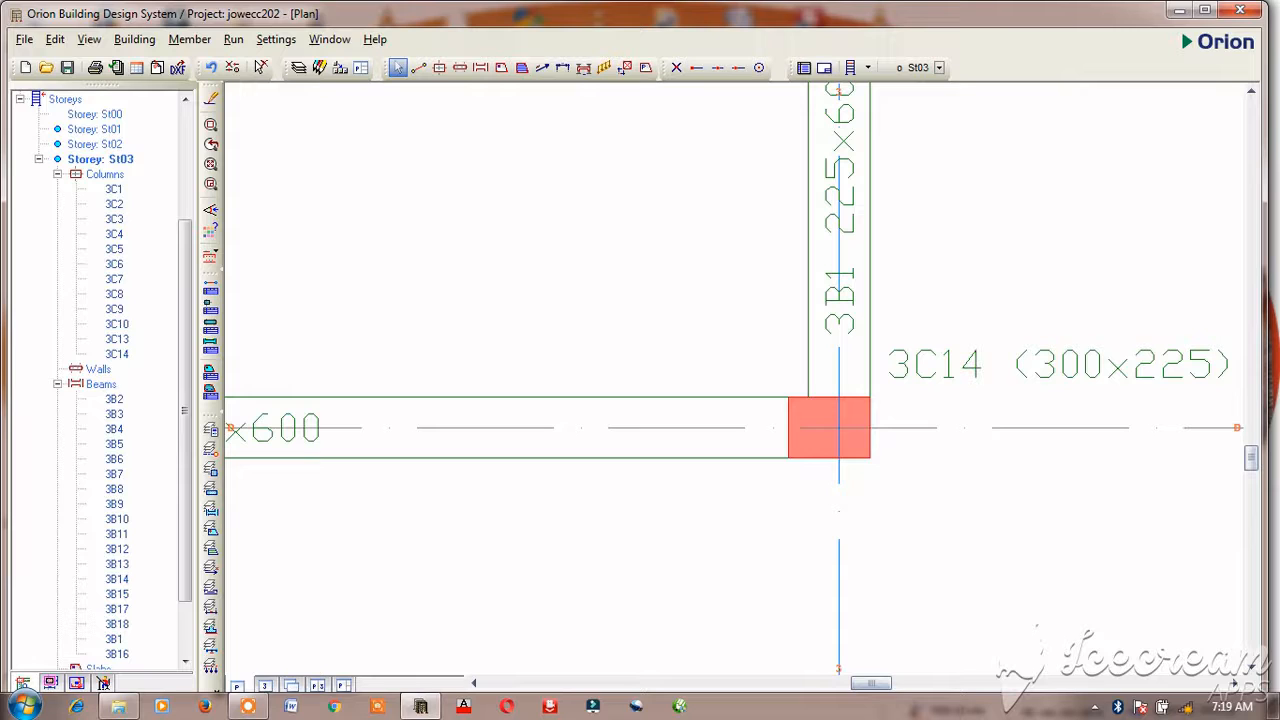
# Open column 3C14 in the Polyline Column Editor and choose the circular parametric section.
pyautogui.moveTo(694, 305); pyautogui.dragTo(951, 564)
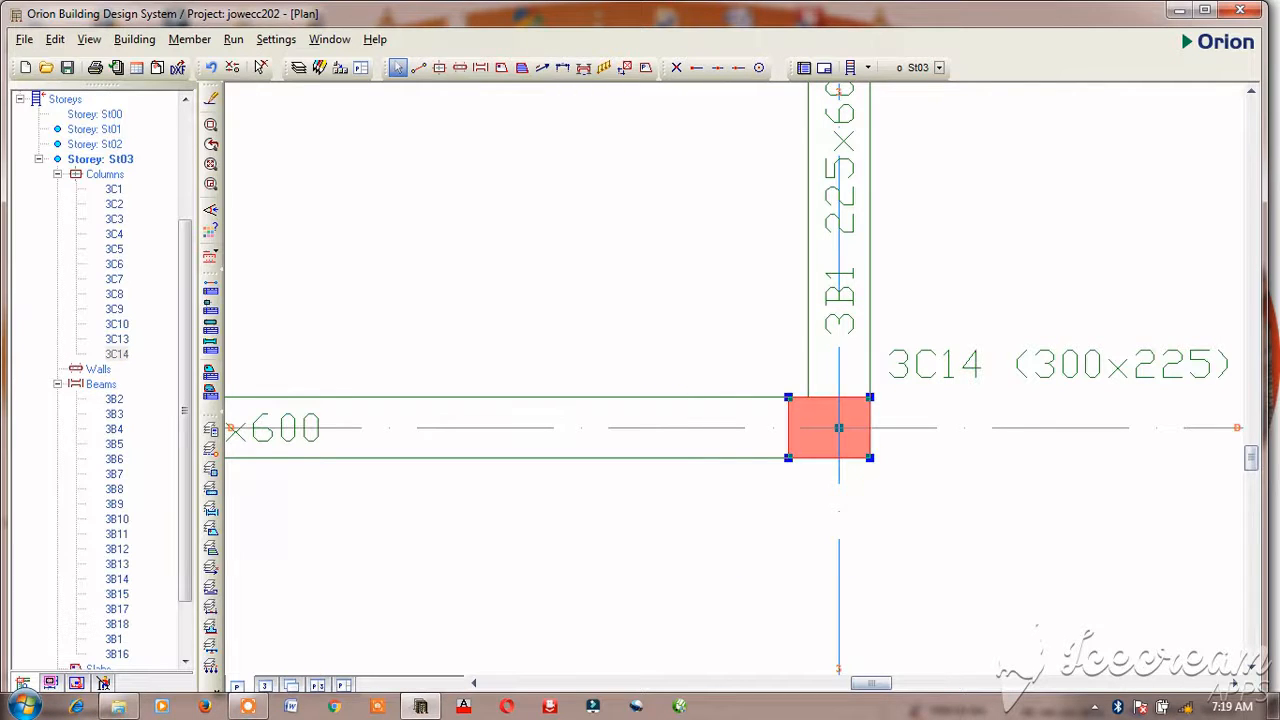
pyautogui.rightClick(738, 540)
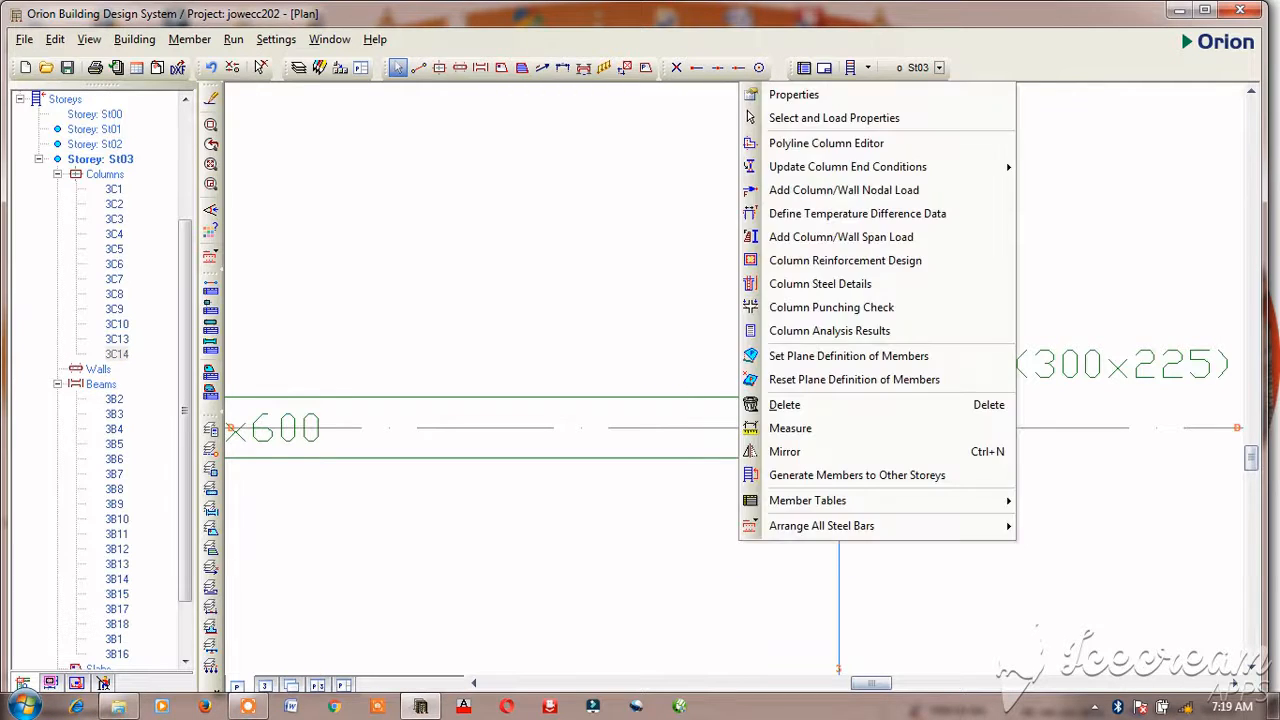
pyautogui.click(860, 145)
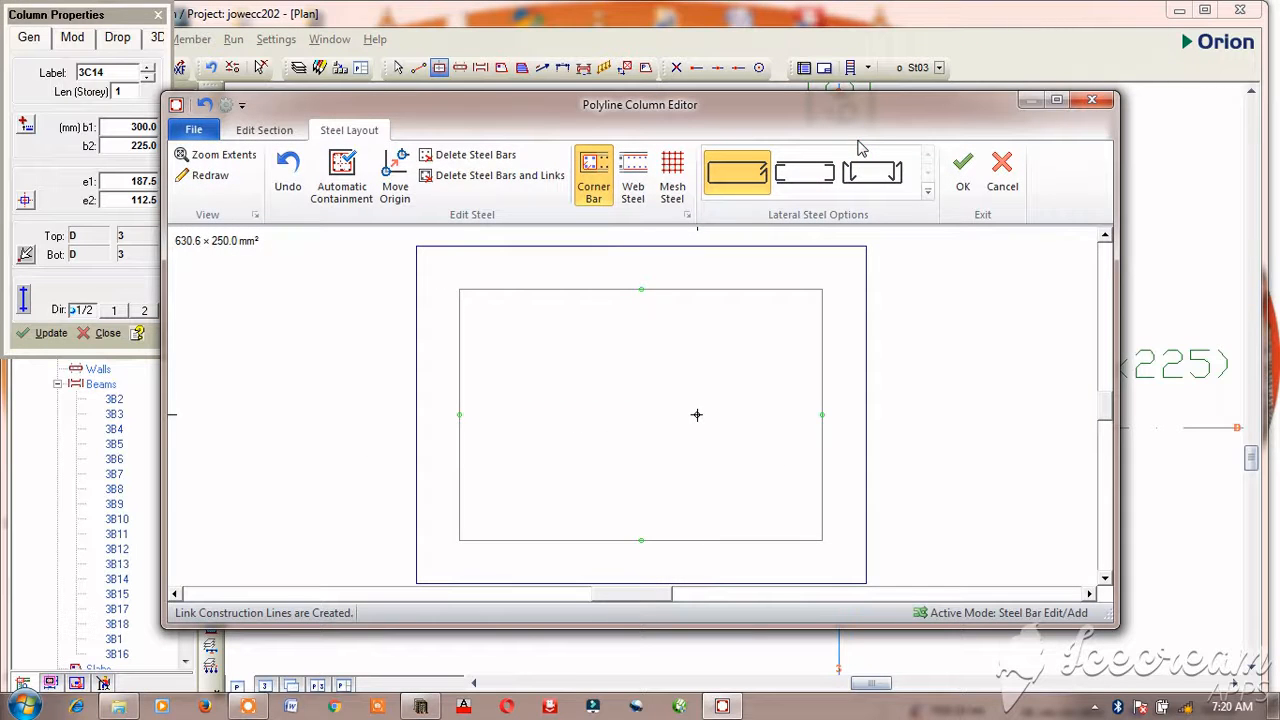
pyautogui.click(260, 133)
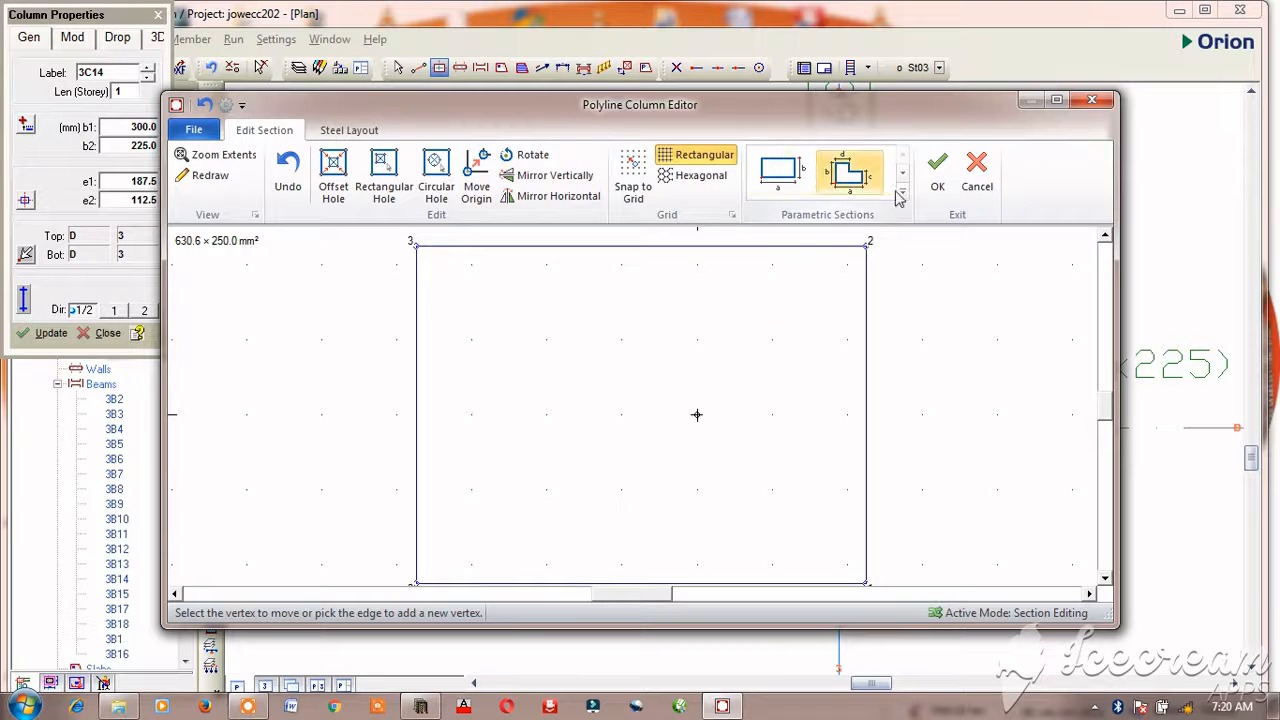
pyautogui.click(902, 192)
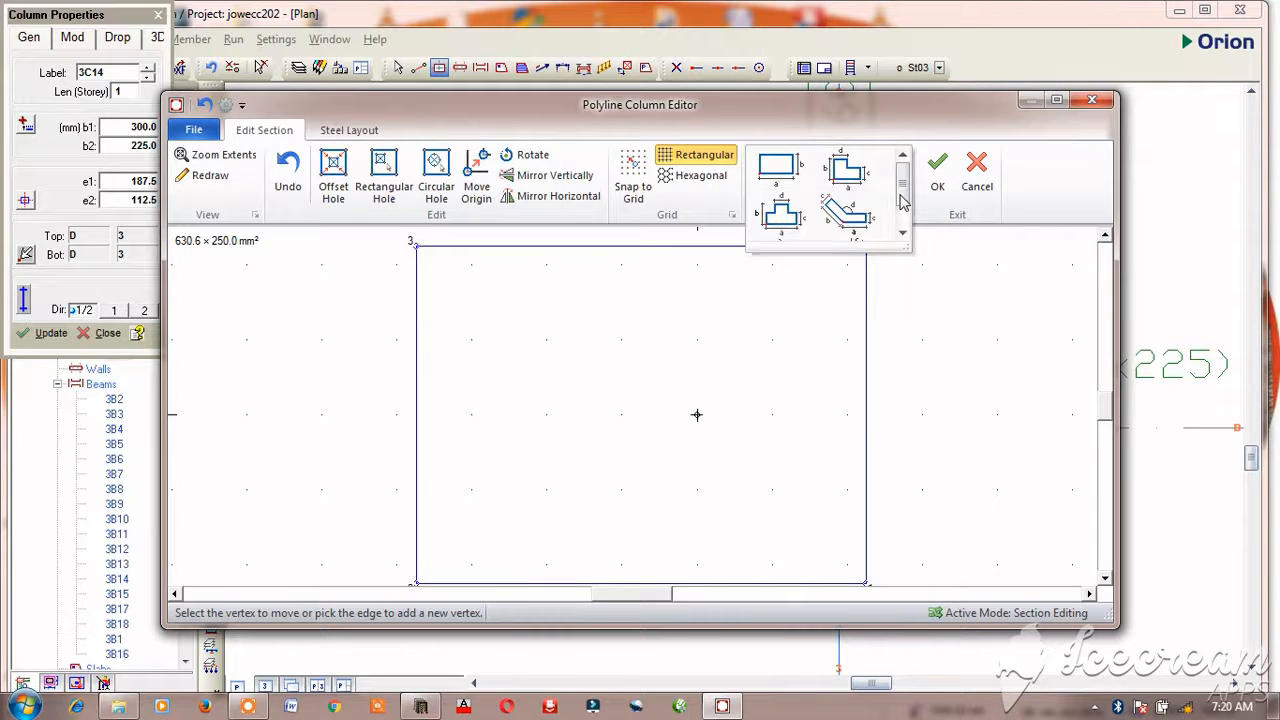
pyautogui.click(902, 232)
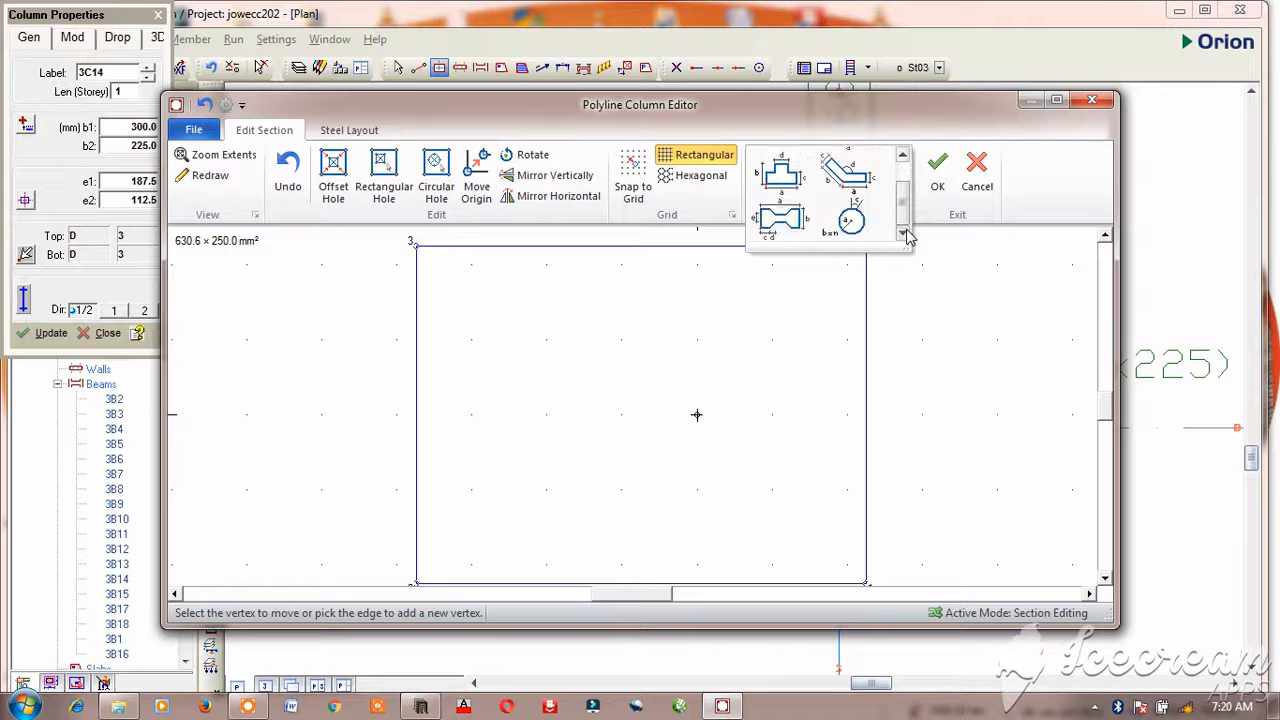
pyautogui.click(846, 222)
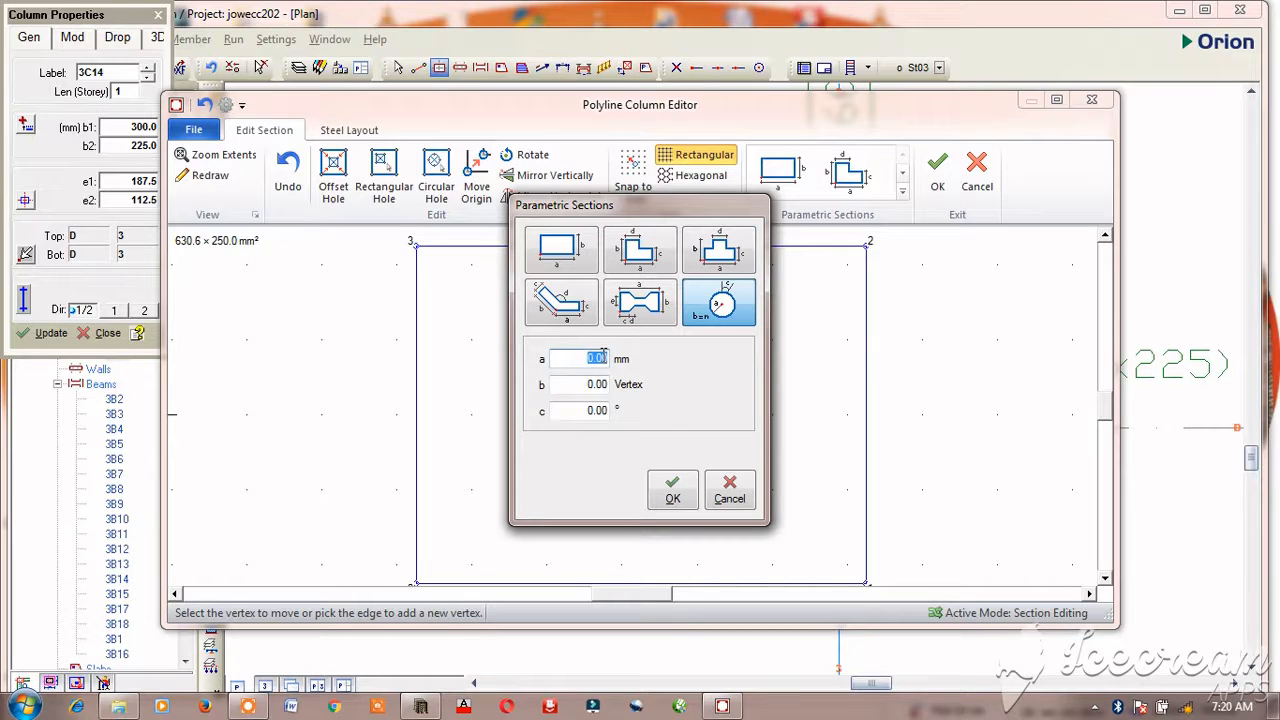
# Try to give column 3C14 a circular section with a = 150 mm and 30 vertices.
pyautogui.write('150')
pyautogui.click(600, 383)
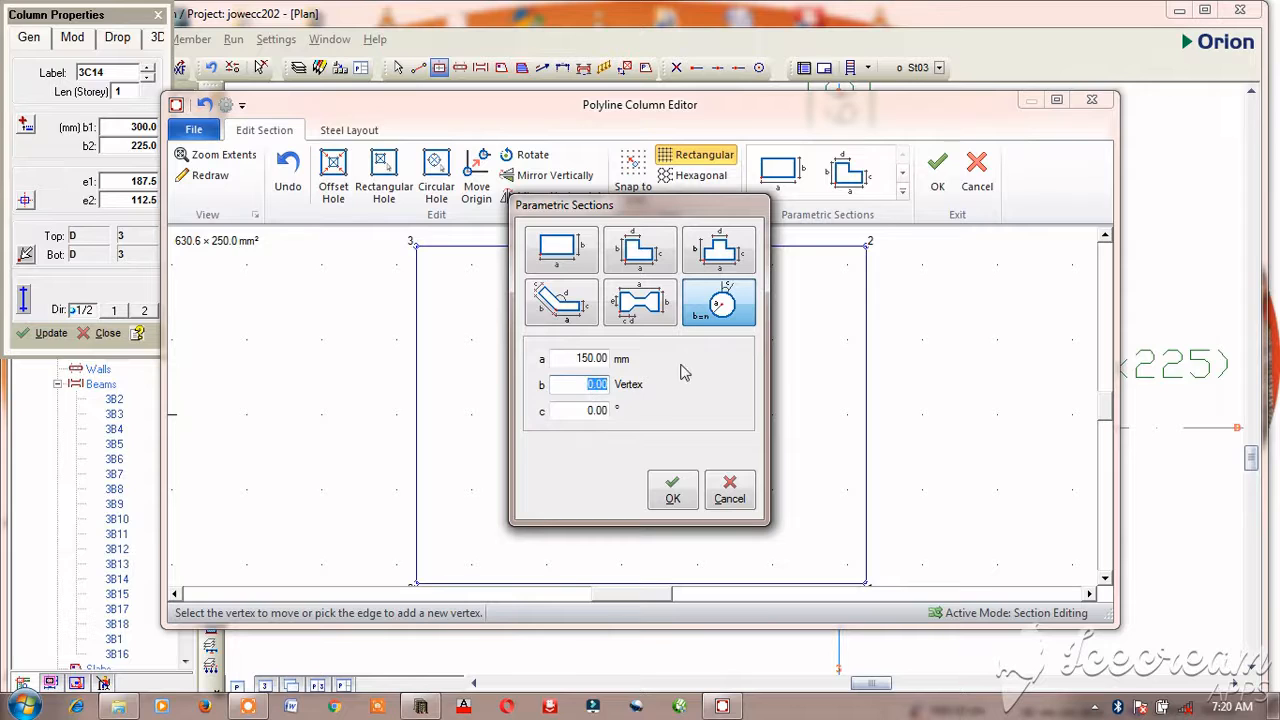
pyautogui.write('30')
pyautogui.click(686, 503)
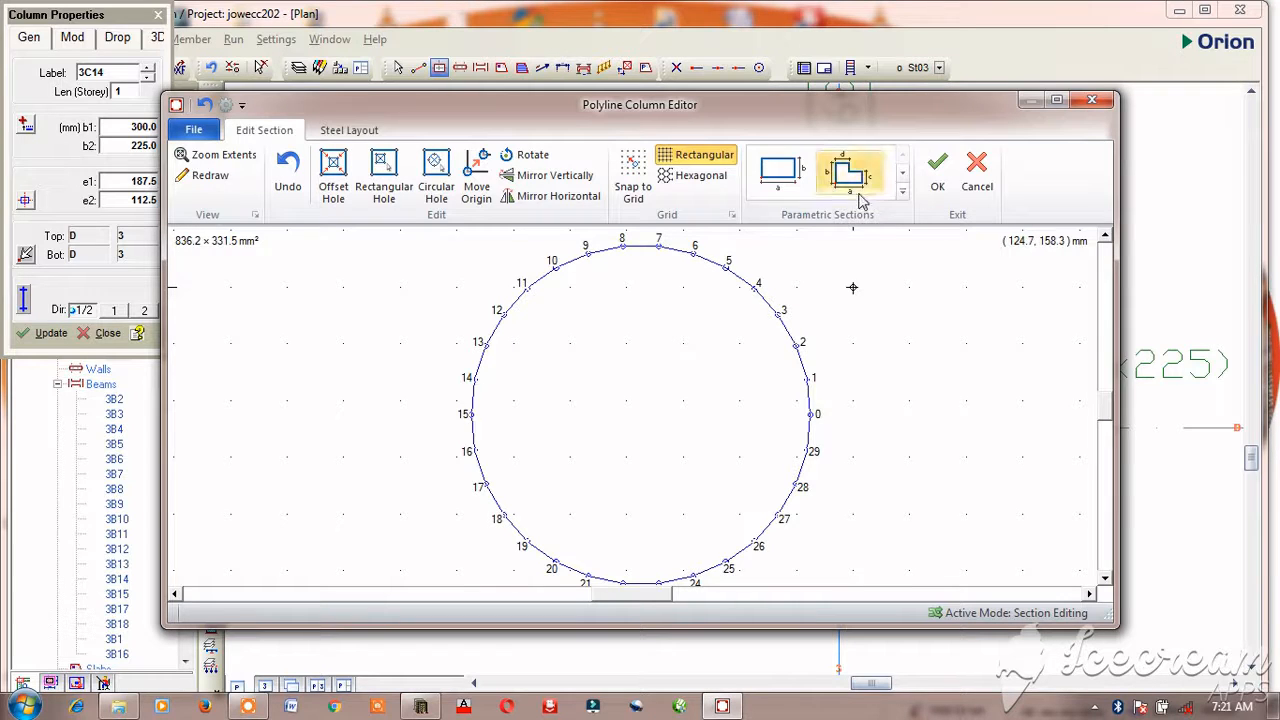
pyautogui.click(938, 190)
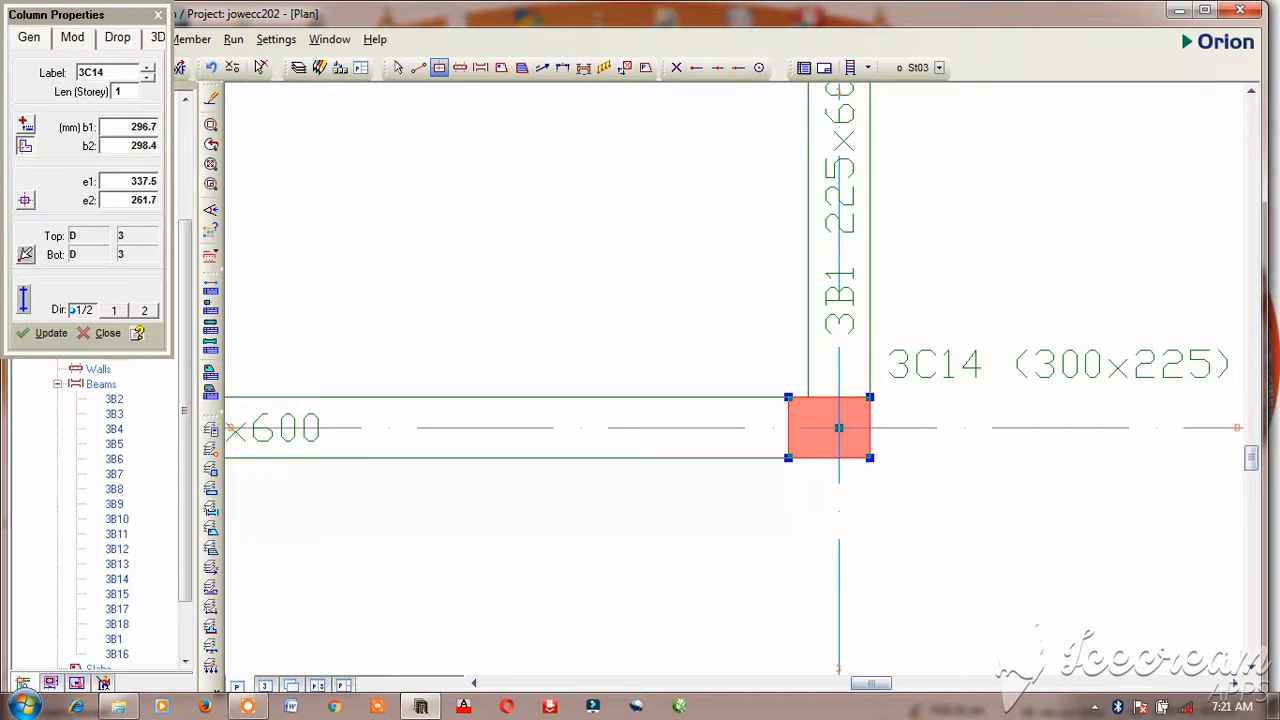
pyautogui.press('Escape')
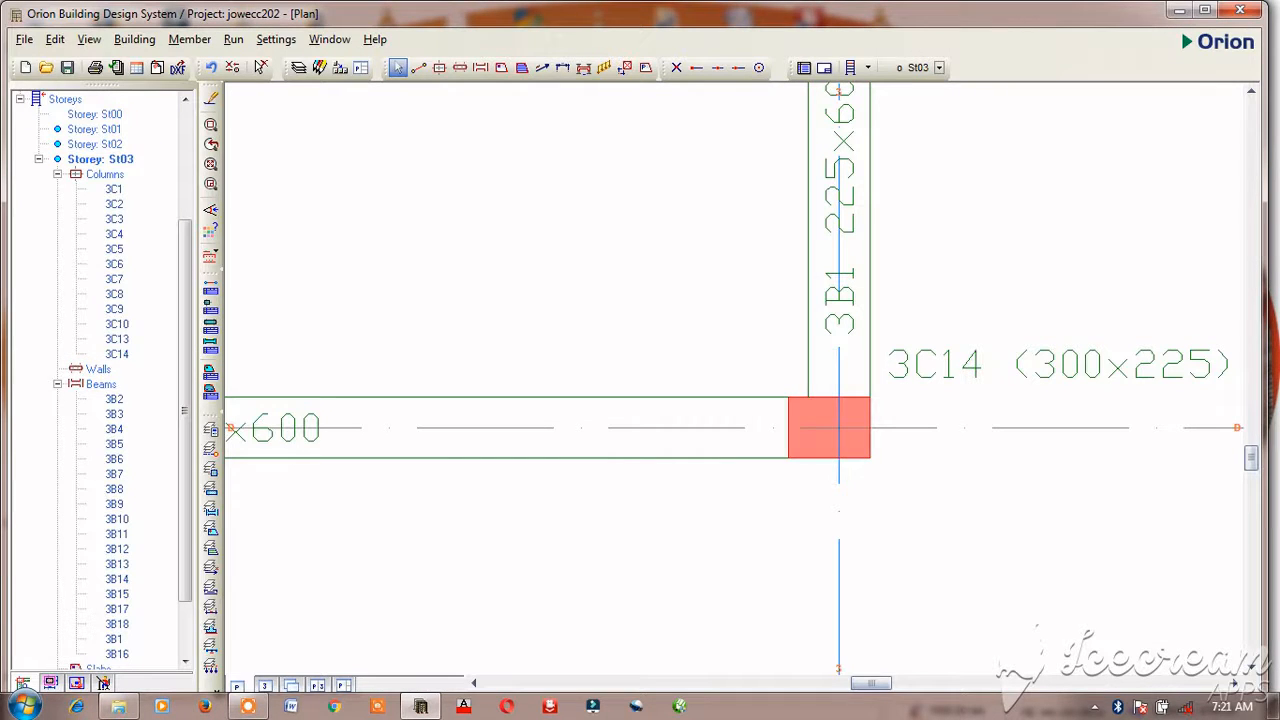
pyautogui.moveTo(788, 460)
pyautogui.click(755, 495)
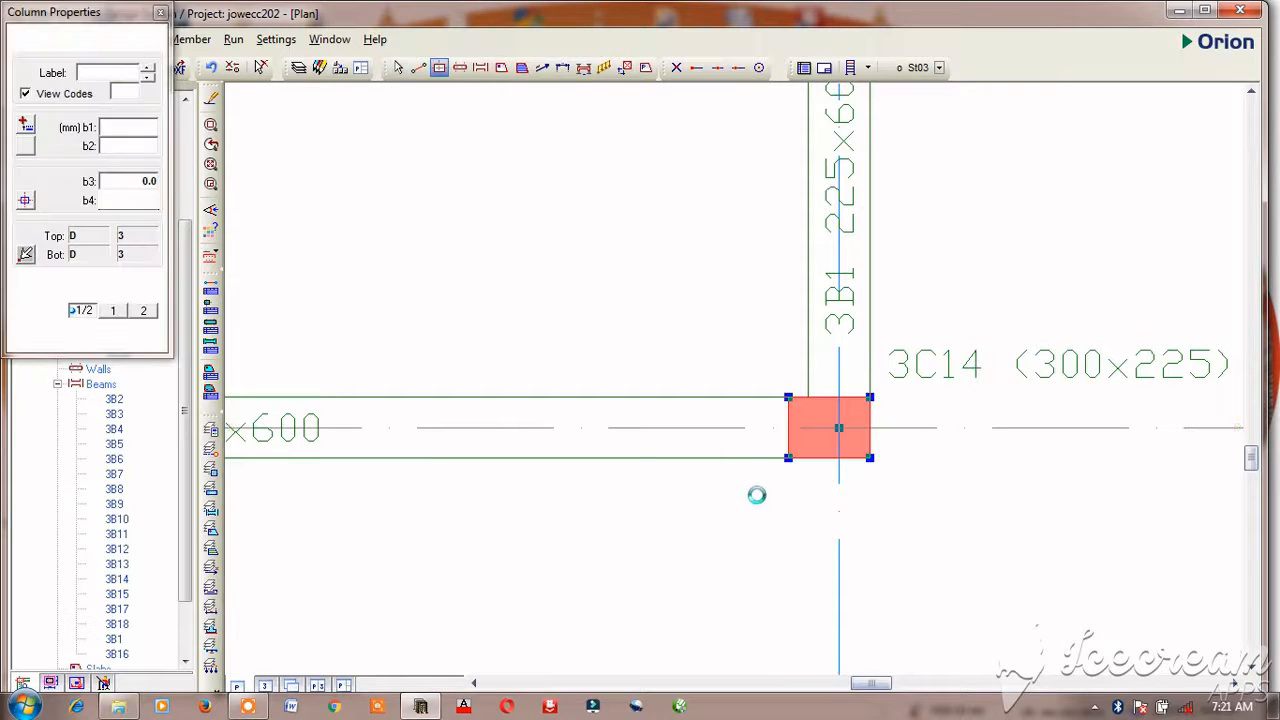
pyautogui.press('Escape')
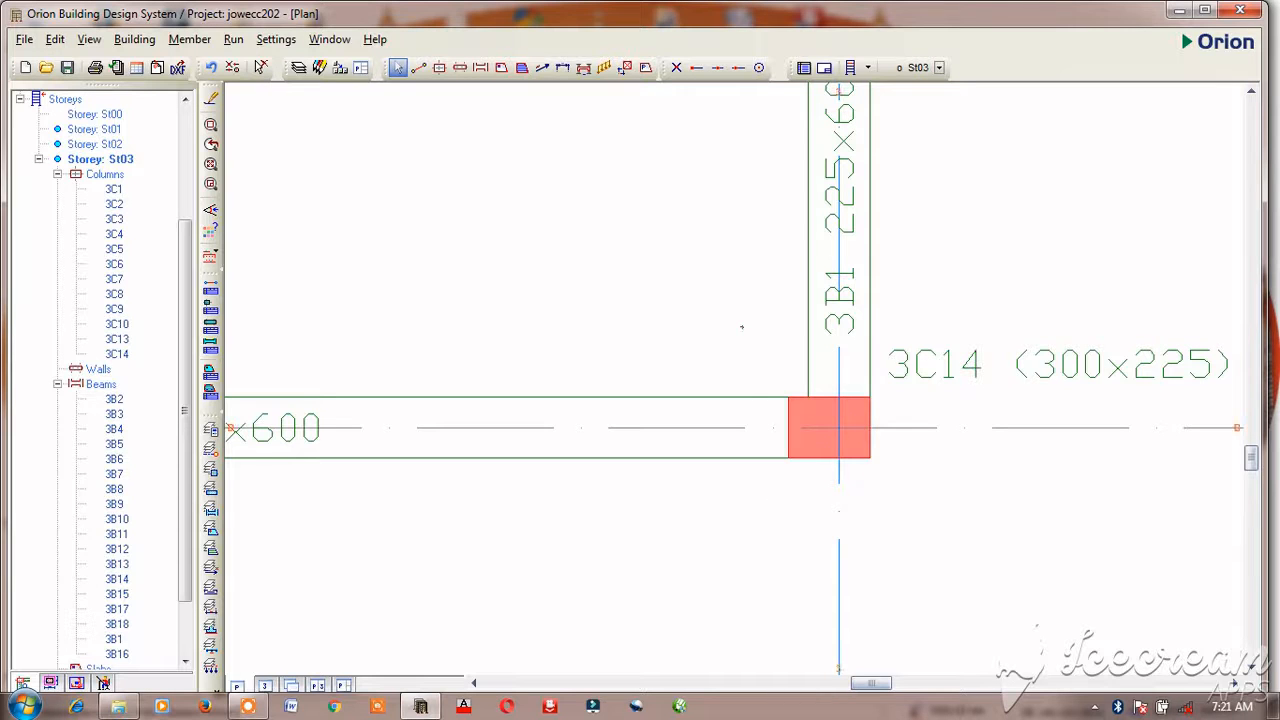
# Reopen column 3C14 in the Polyline Column Editor and select the circular parametric section for it.
pyautogui.moveTo(742, 327); pyautogui.dragTo(907, 512)
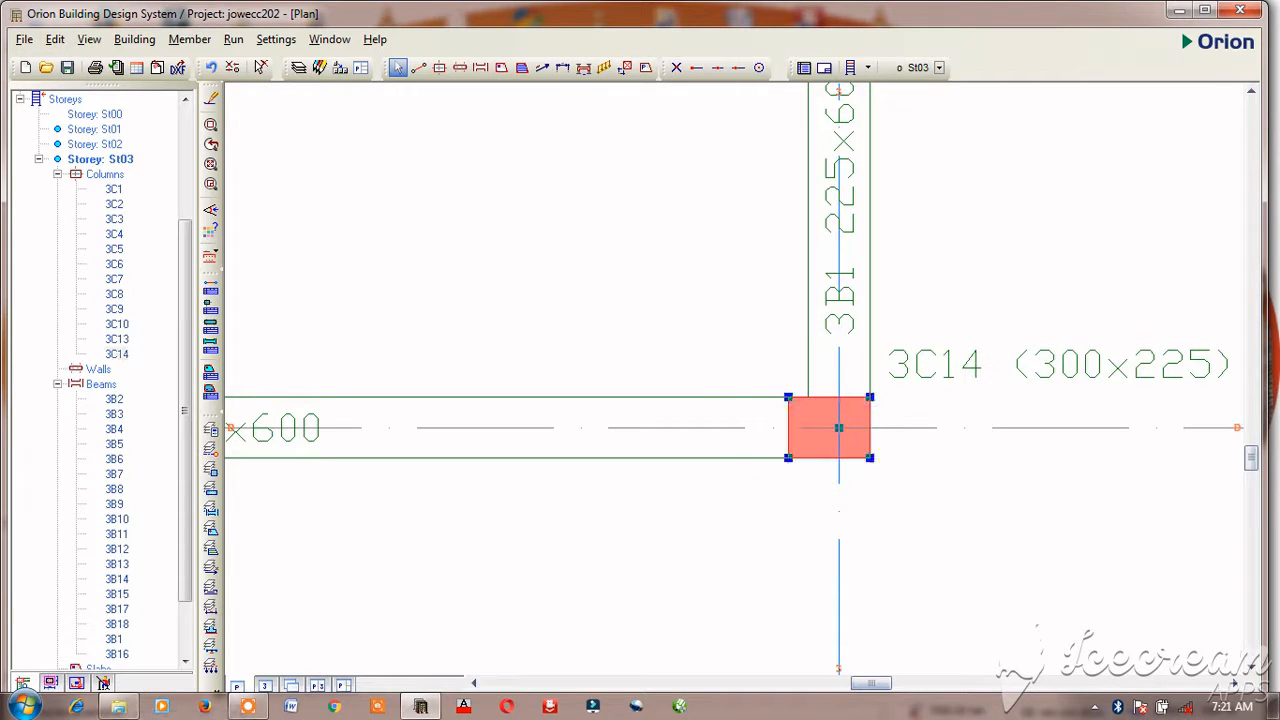
pyautogui.rightClick(733, 522)
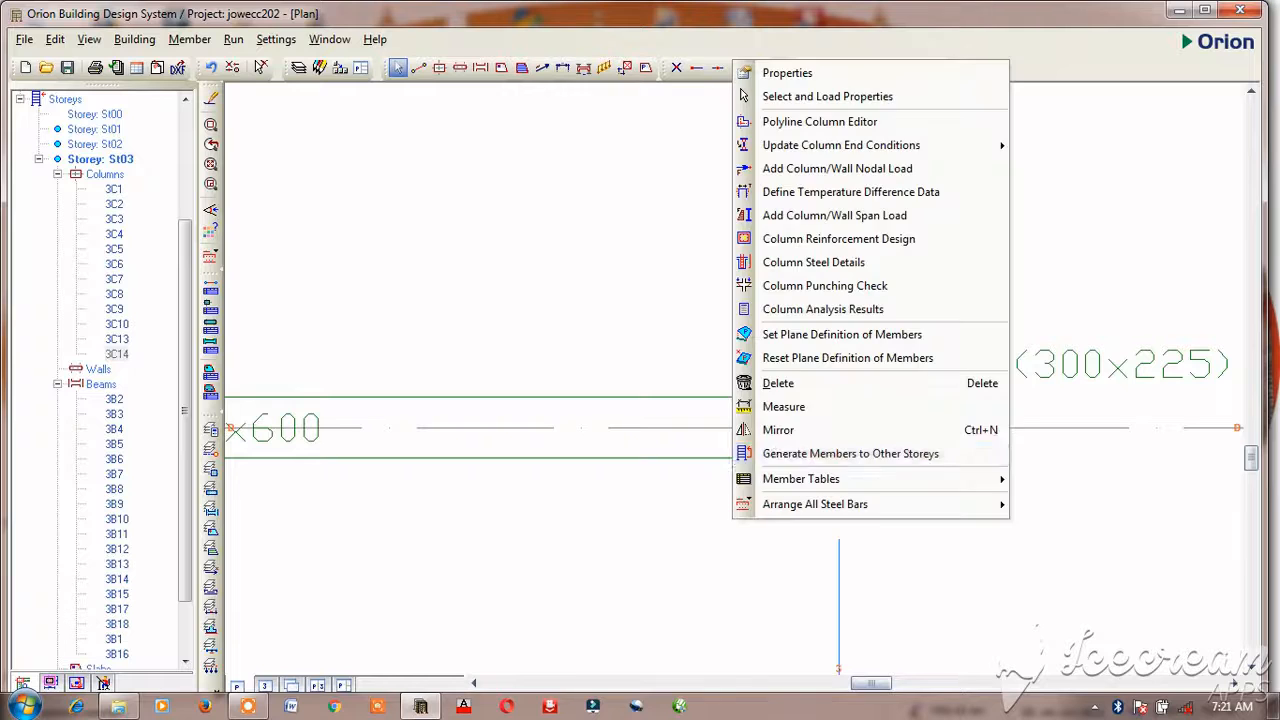
pyautogui.click(857, 124)
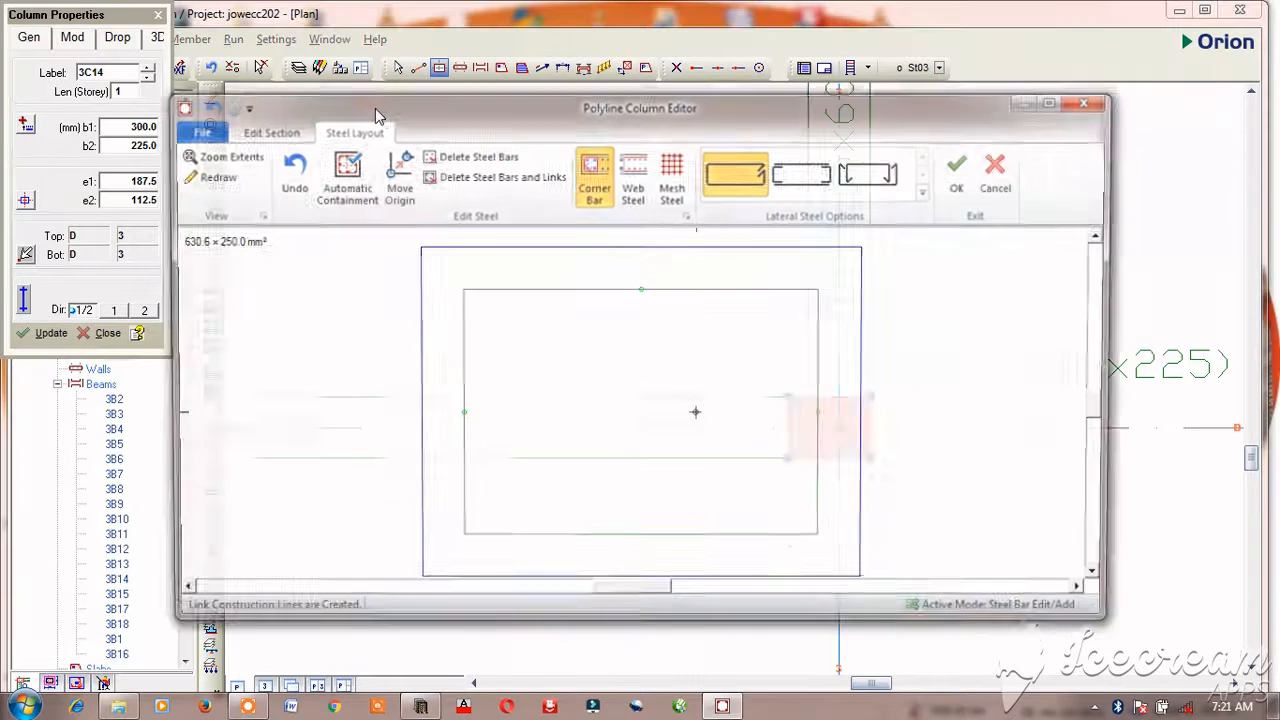
pyautogui.click(264, 131)
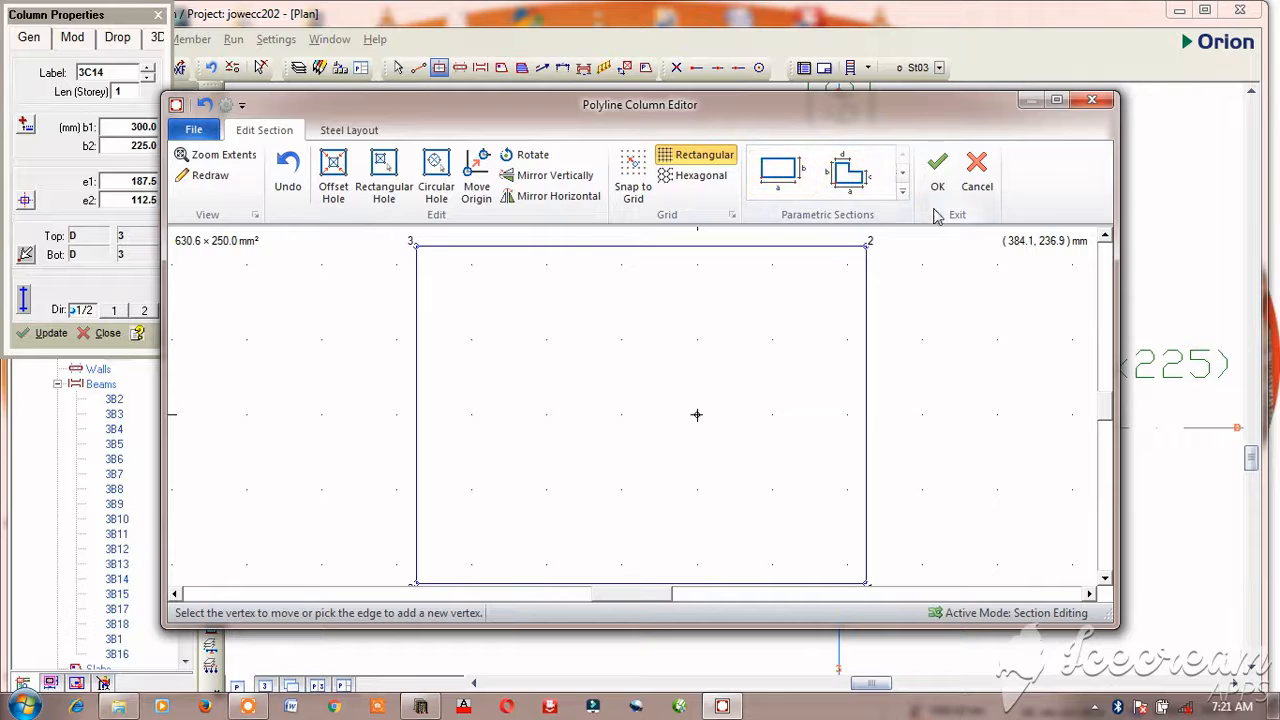
pyautogui.click(902, 191)
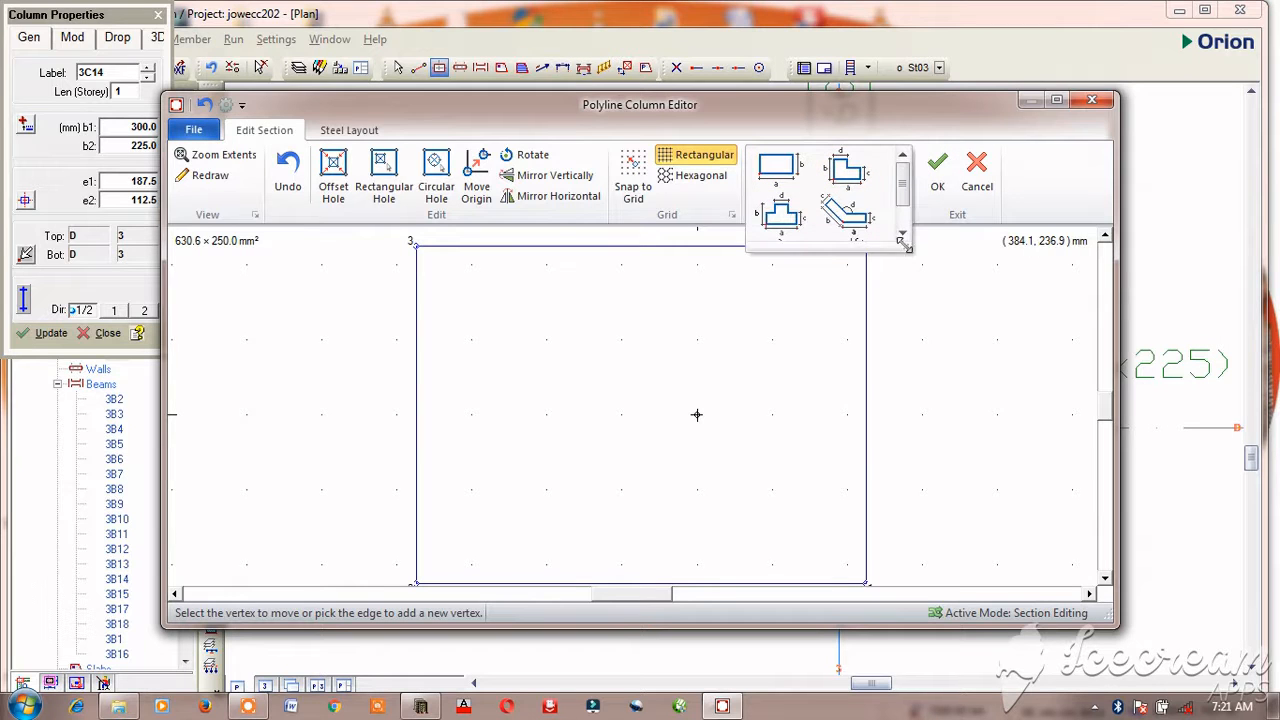
pyautogui.click(900, 238)
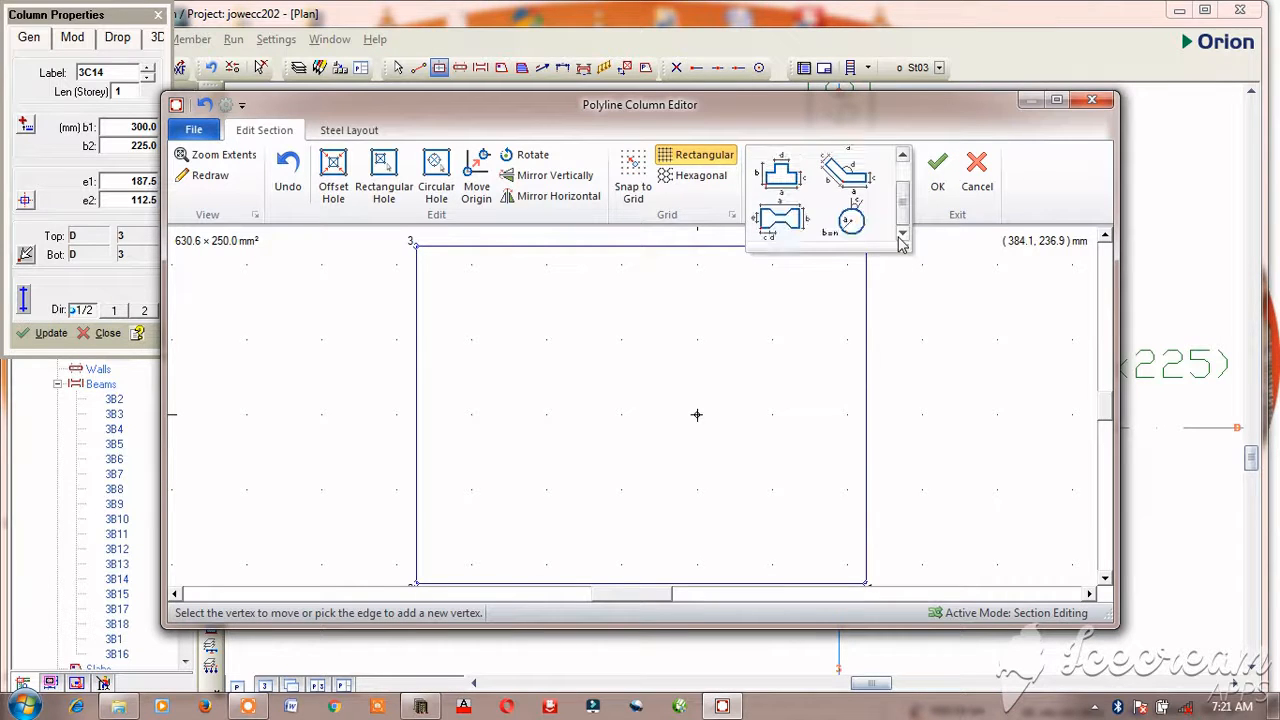
pyautogui.click(852, 216)
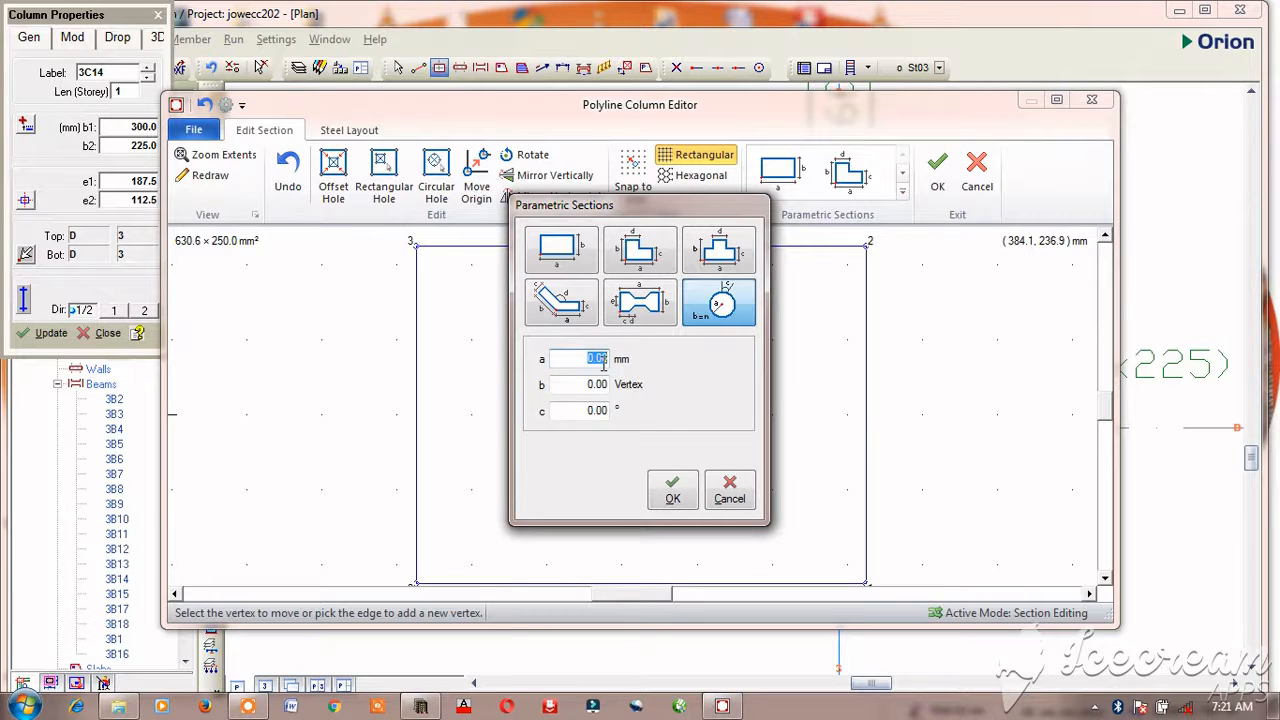
# Generate the circular section with a = 150 mm and 30 vertices.
pyautogui.write('10')
pyautogui.write('0')
pyautogui.click(597, 385)
pyautogui.write('30')
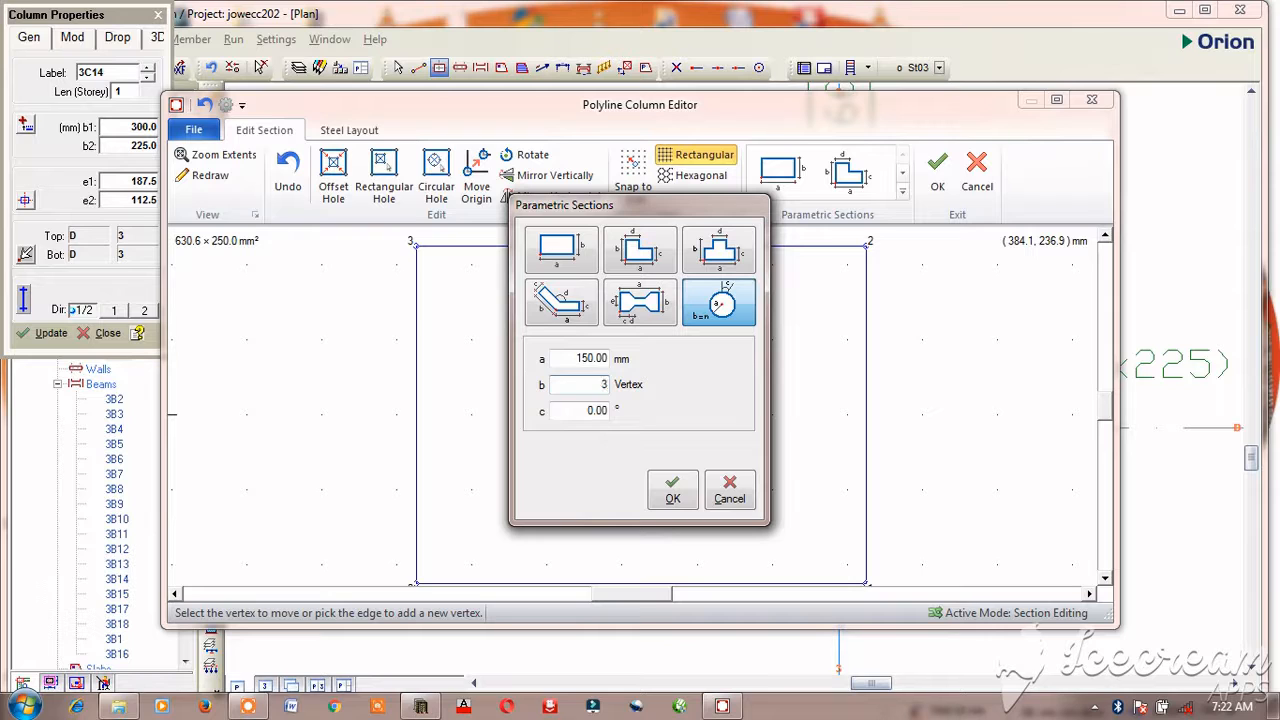
pyautogui.click(673, 492)
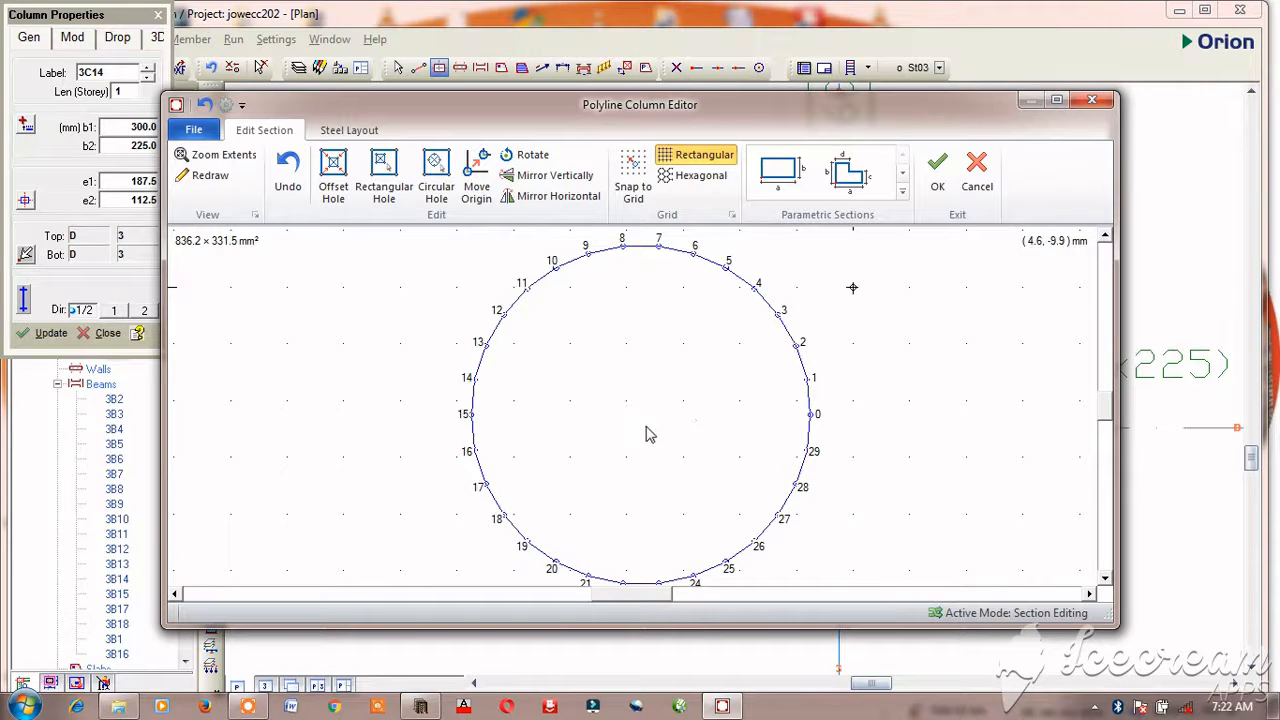
# Move the section's origin to x 0 and y 0 mm, and apply the circular section to column 3C14.
pyautogui.click(485, 180)
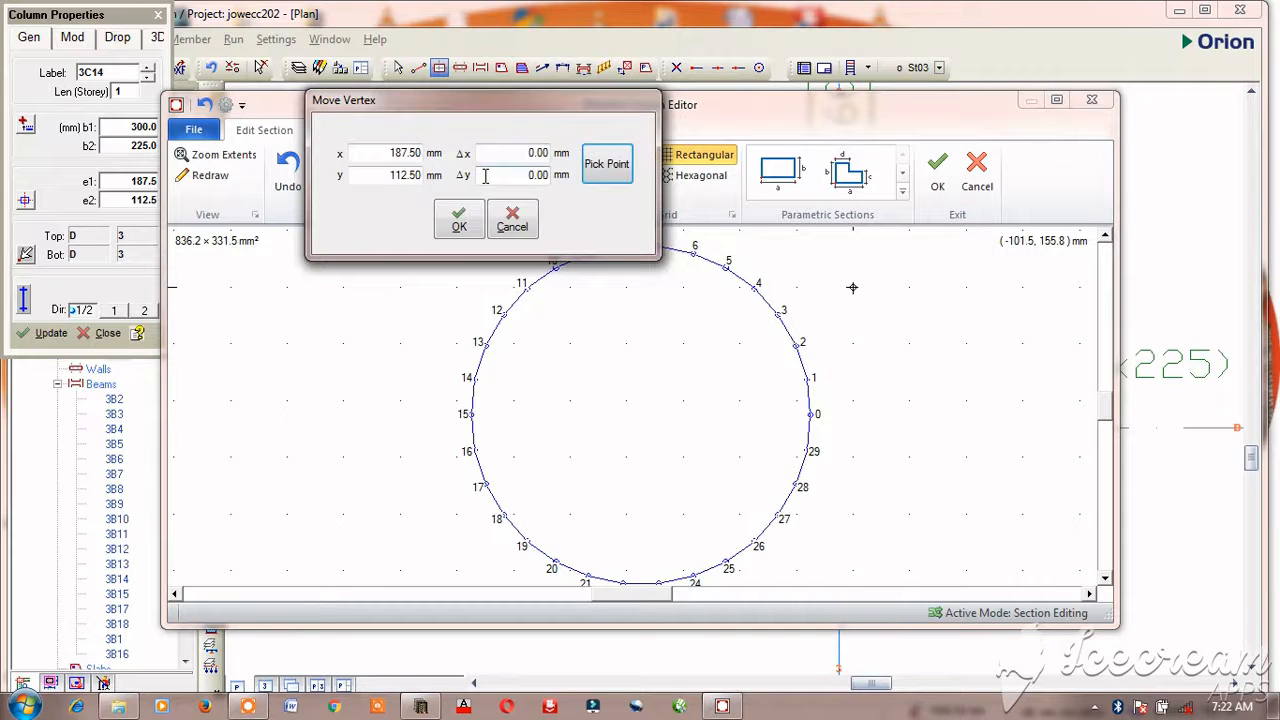
pyautogui.doubleClick(411, 152)
pyautogui.write('0')
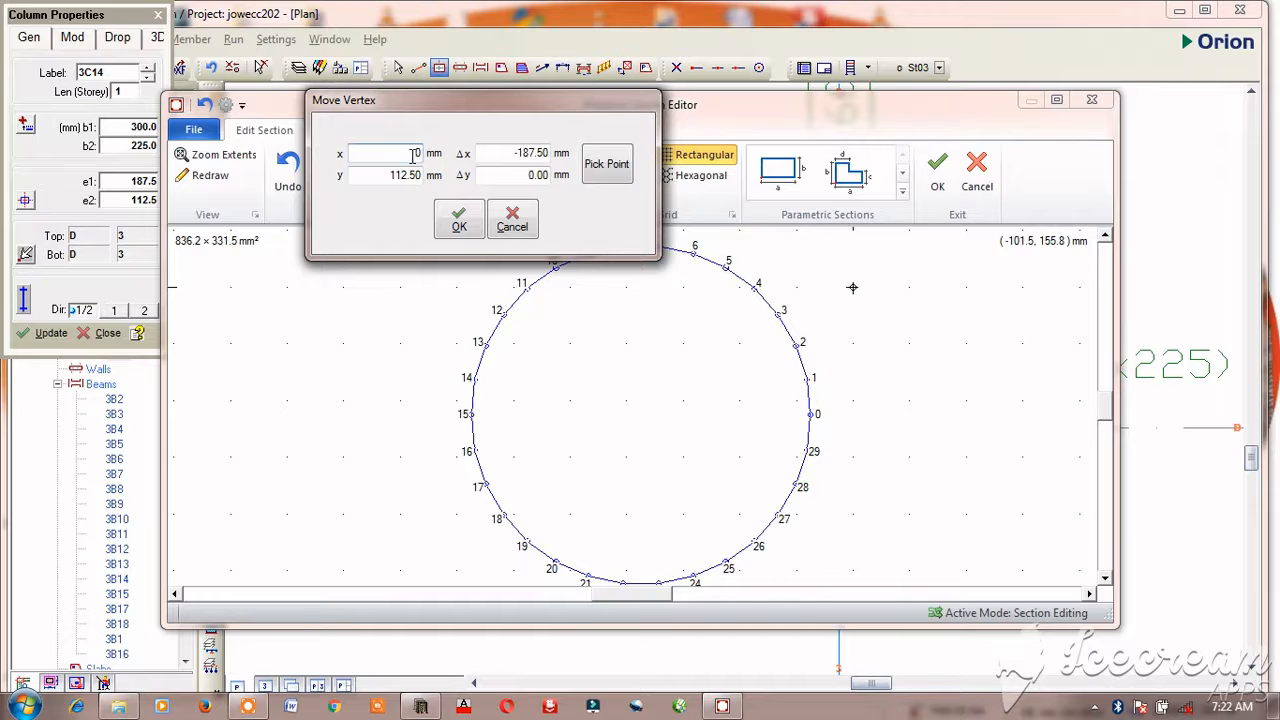
pyautogui.doubleClick(411, 178)
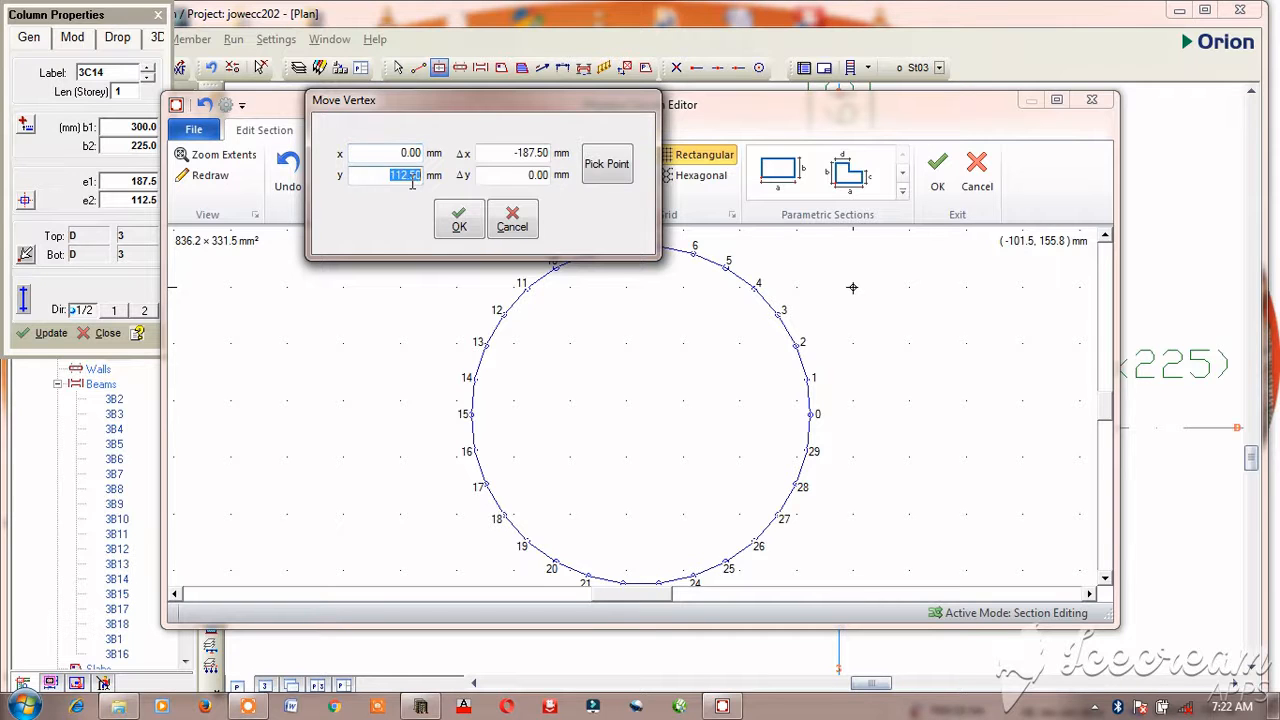
pyautogui.write('0')
pyautogui.click(468, 230)
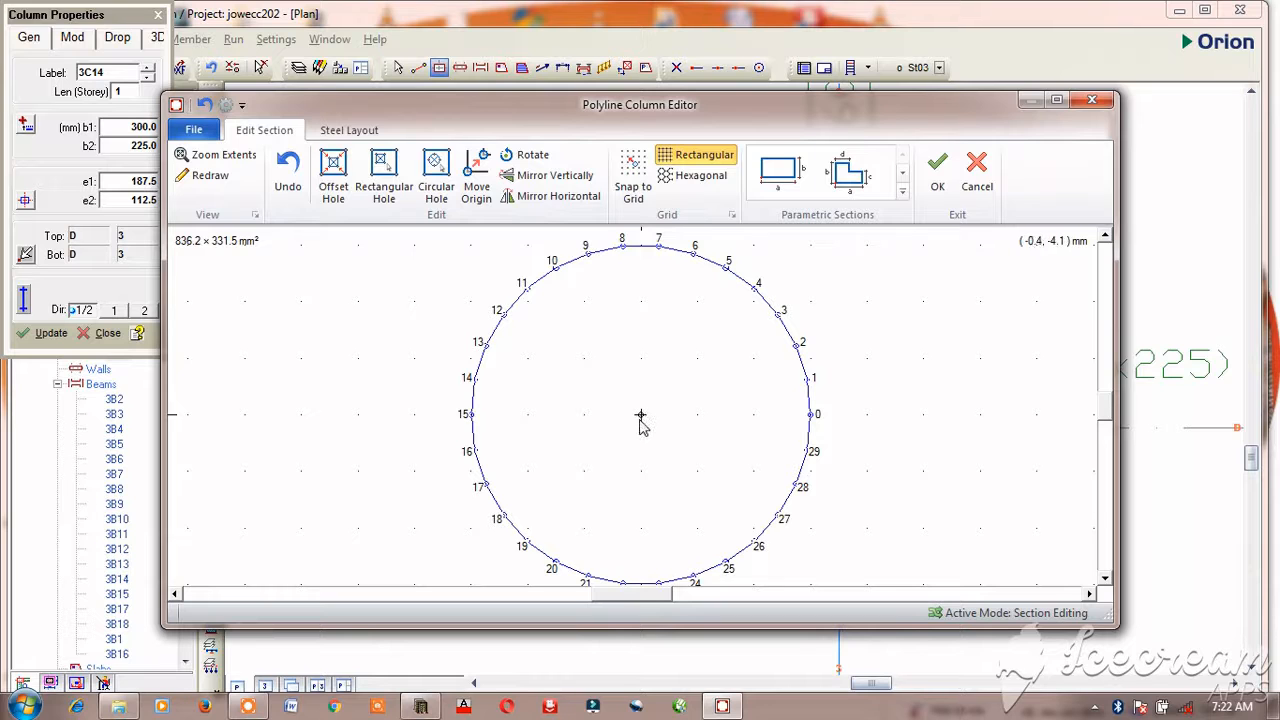
pyautogui.click(938, 172)
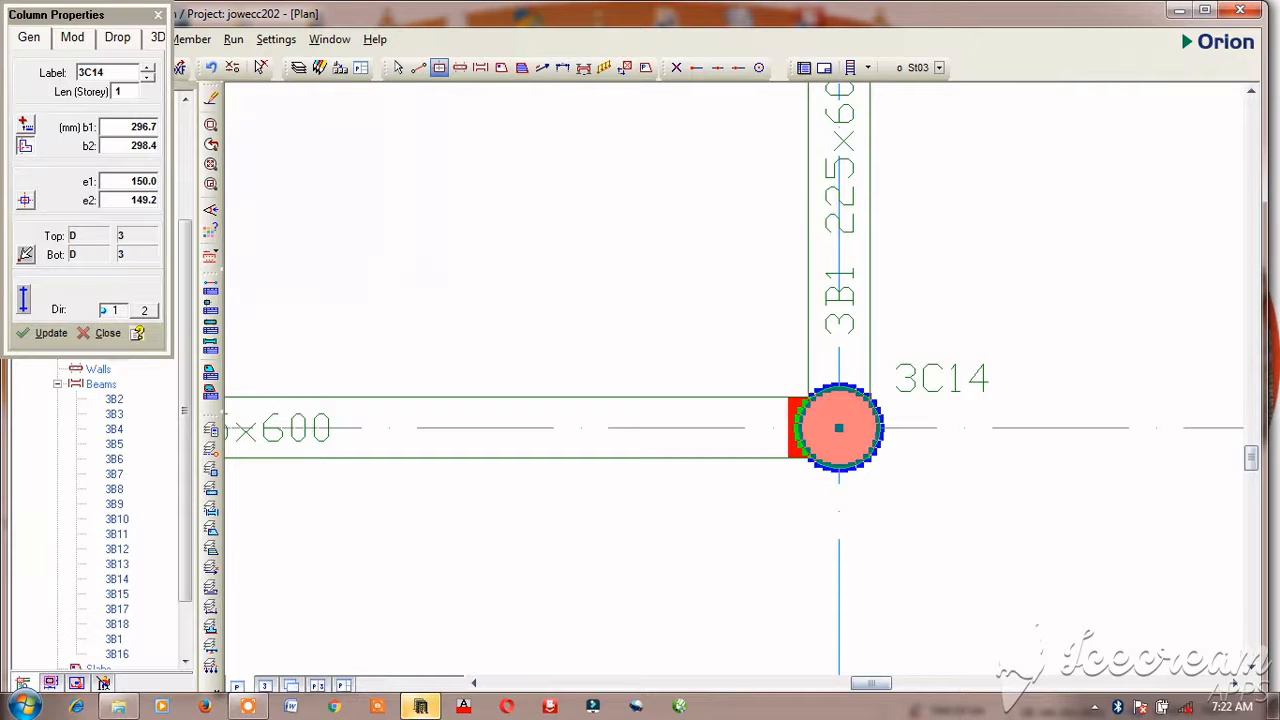
pyautogui.press('Escape')
pyautogui.press('Escape')
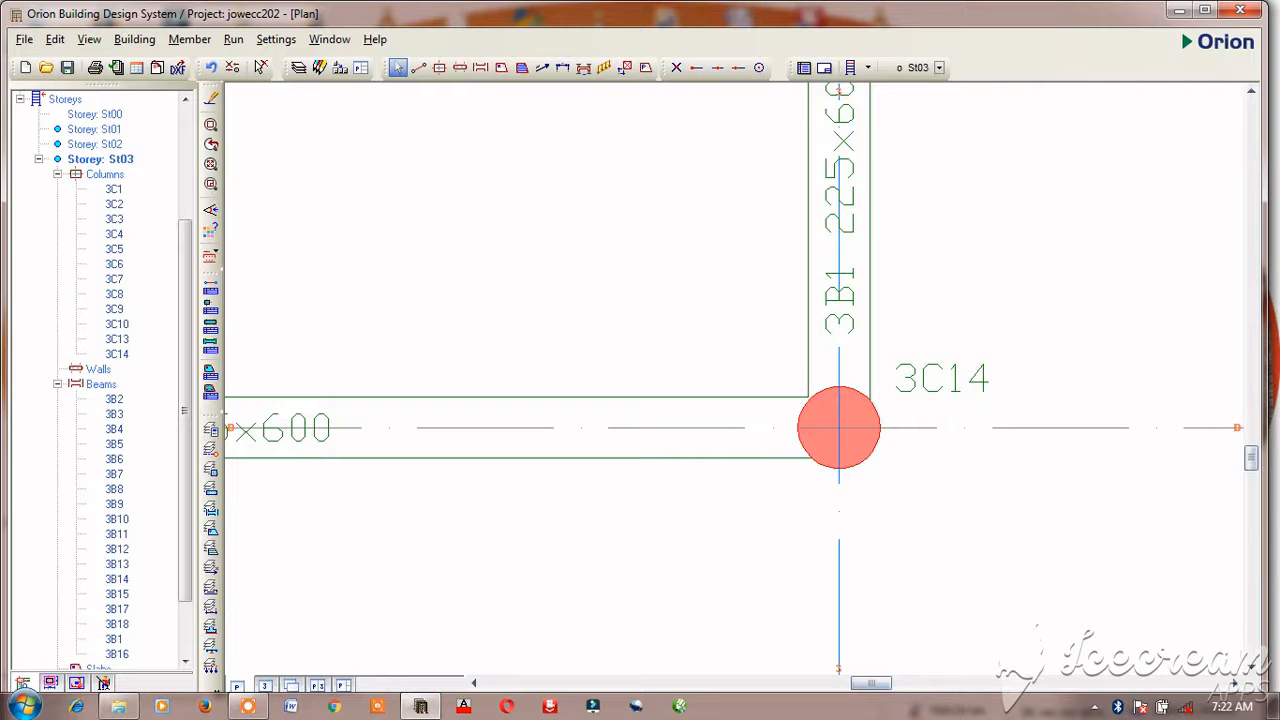
# Delete the straight beam 3B16 between columns 3C5 and 3C14 and close its properties.
pyautogui.scroll(-4, 840, 462)
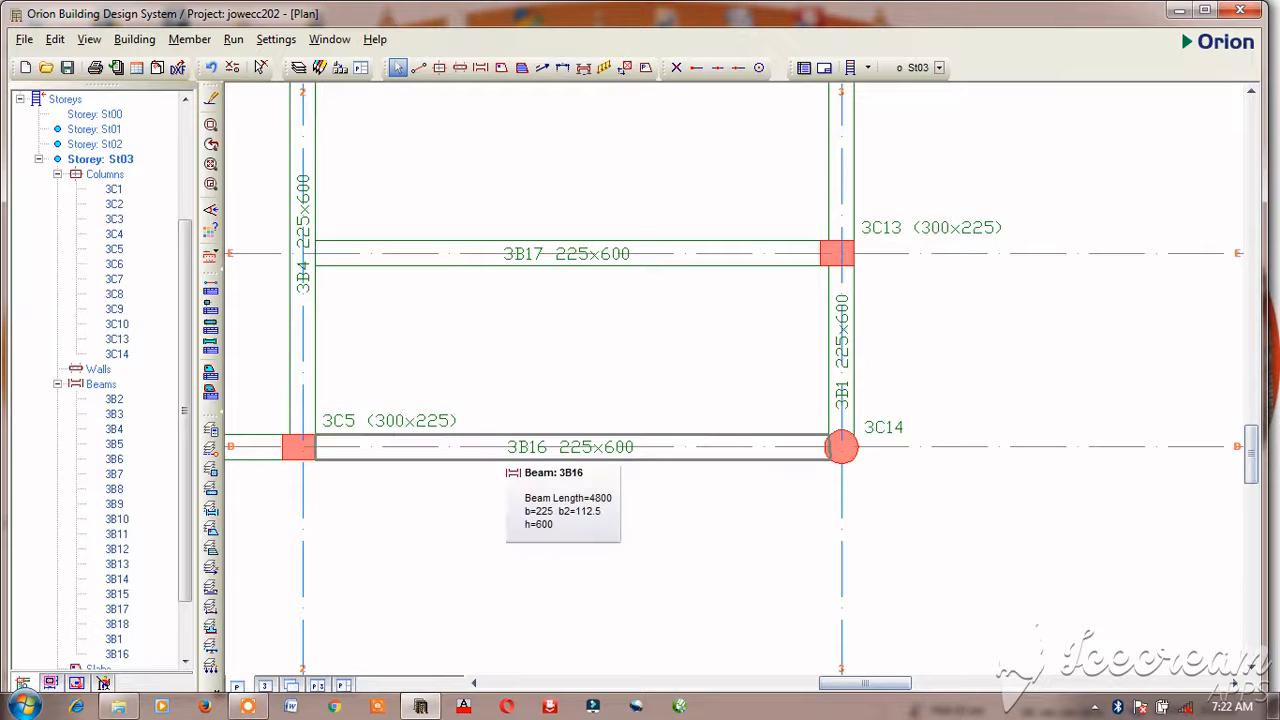
pyautogui.doubleClick(500, 447)
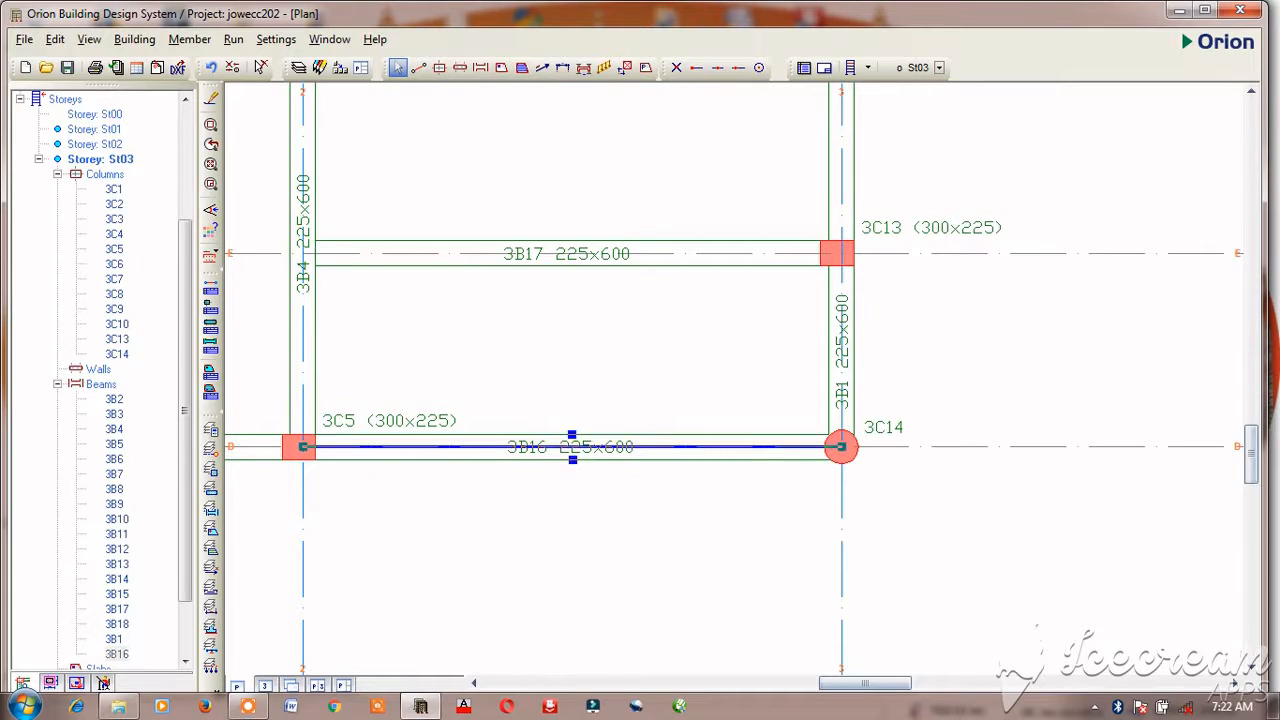
pyautogui.rightClick(507, 447)
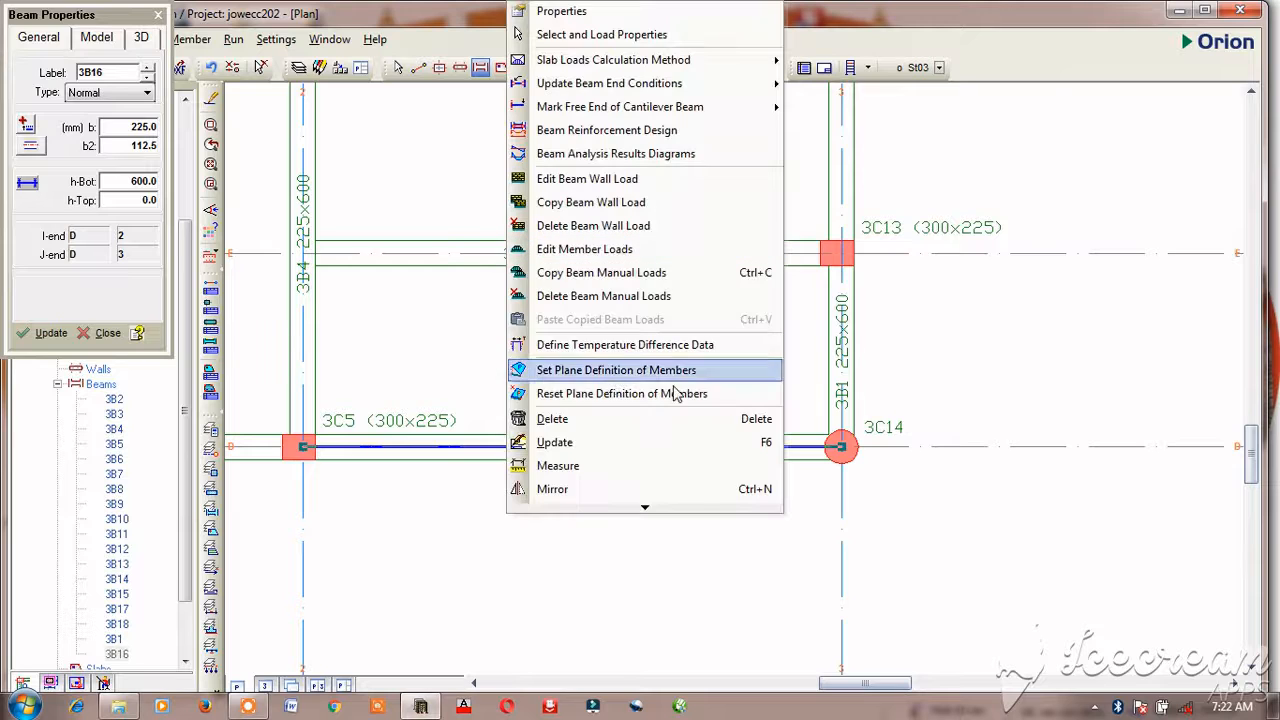
pyautogui.click(640, 421)
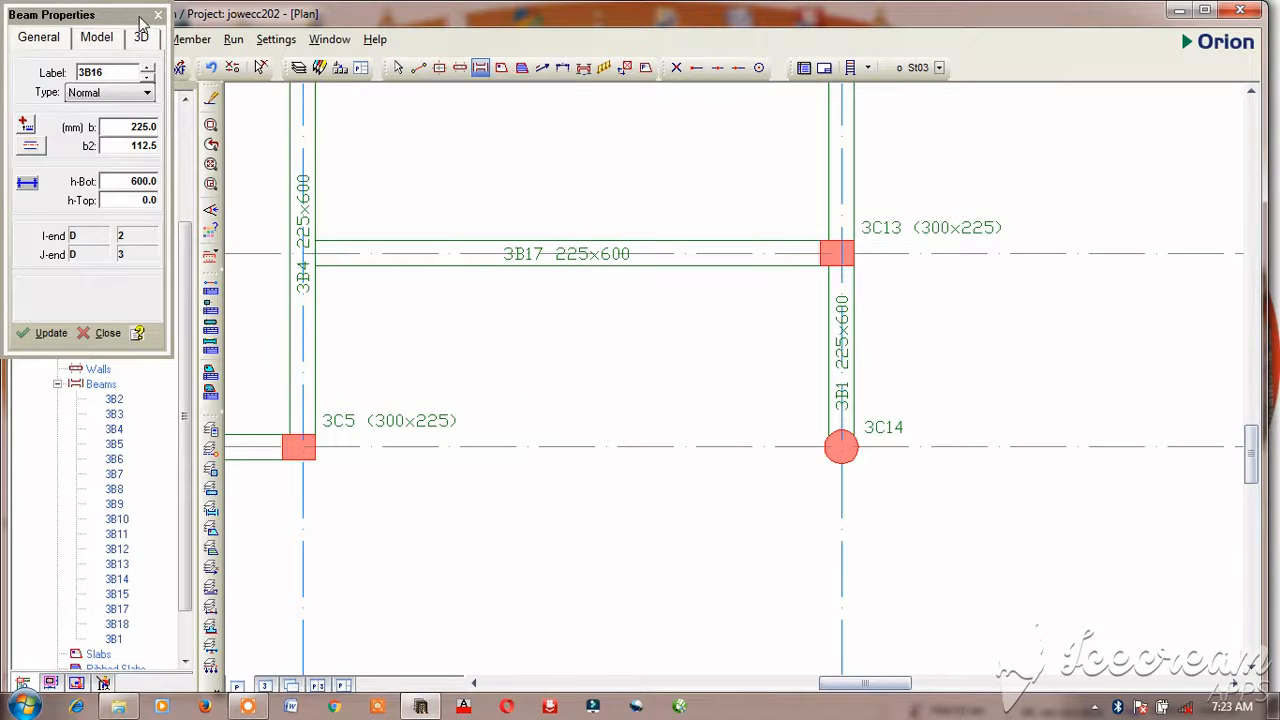
pyautogui.moveTo(165, 13); pyautogui.dragTo(155, 10)
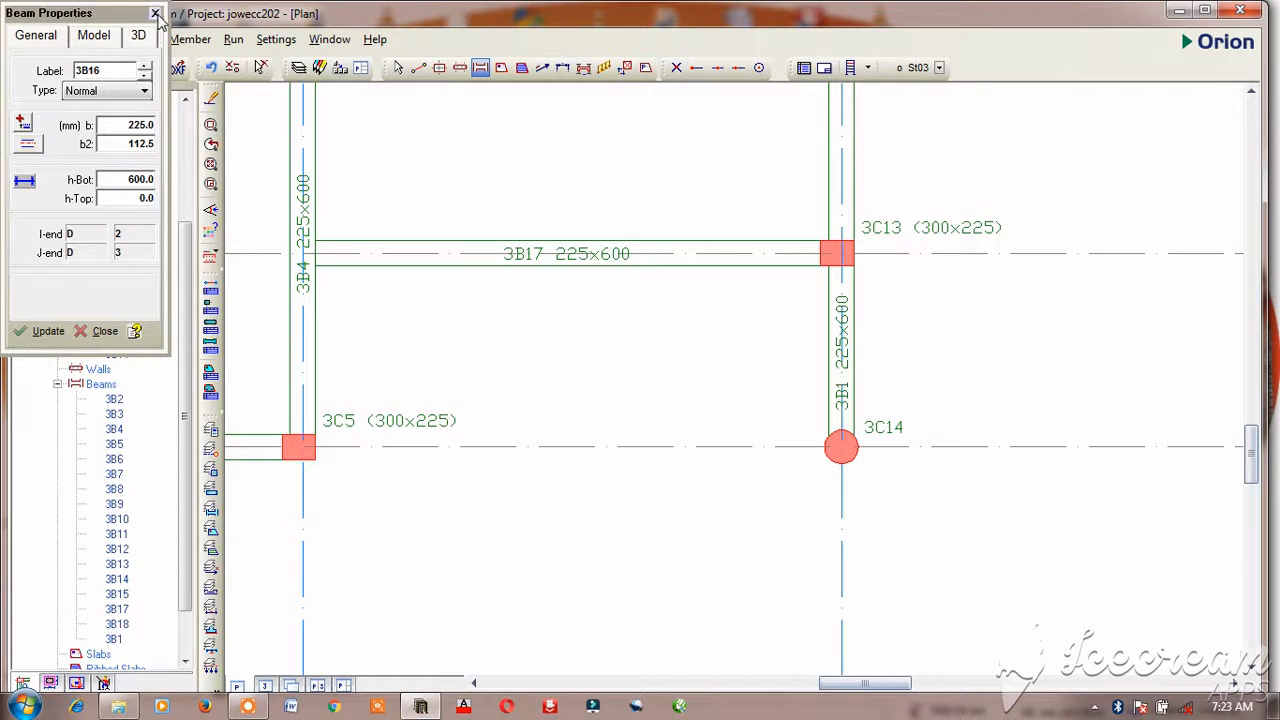
pyautogui.click(155, 13)
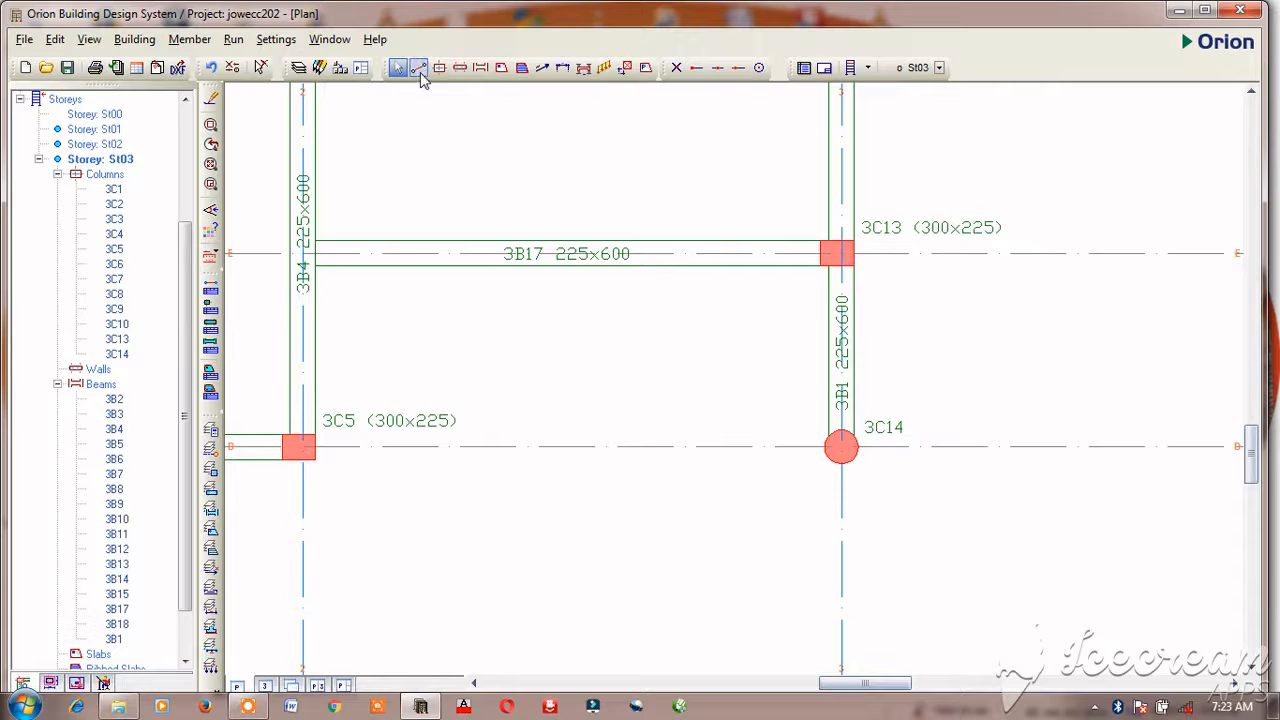
# Start a new beam with width b 225 mm, b2 112.5 mm and h-Bot 600 mm.
pyautogui.click(480, 66)
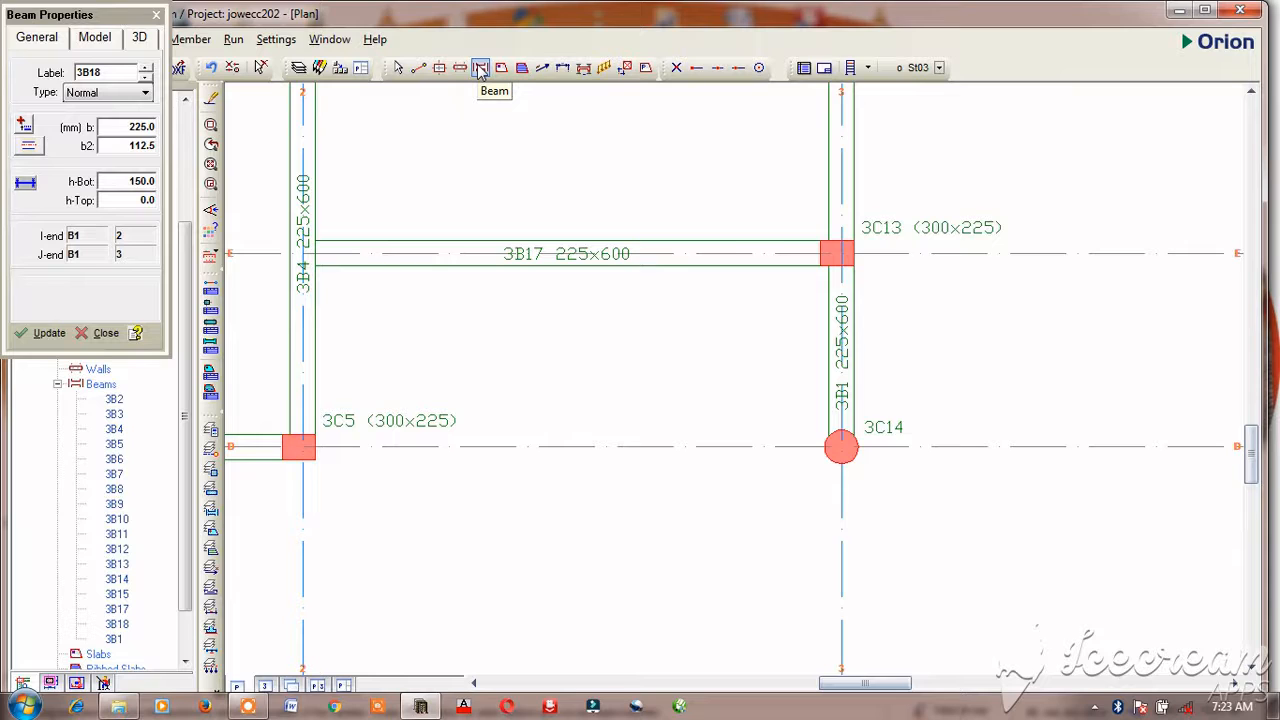
pyautogui.doubleClick(136, 124)
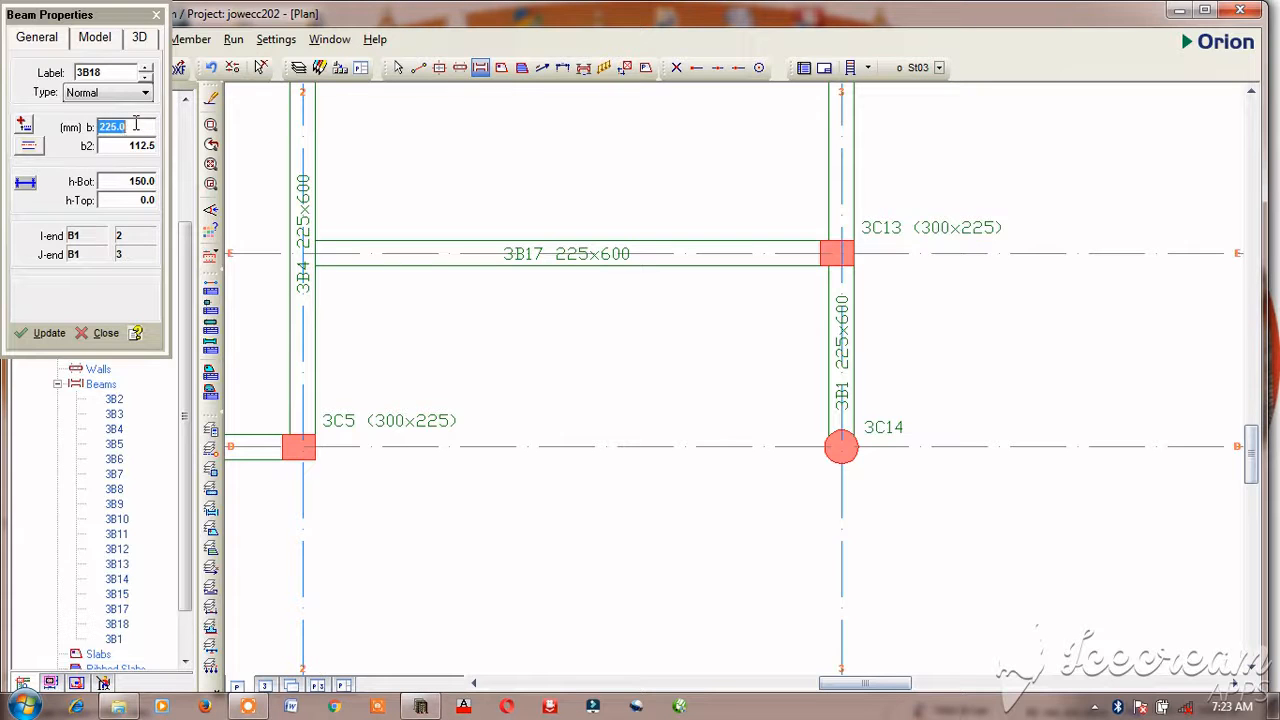
pyautogui.write('22')
pyautogui.doubleClick(140, 146)
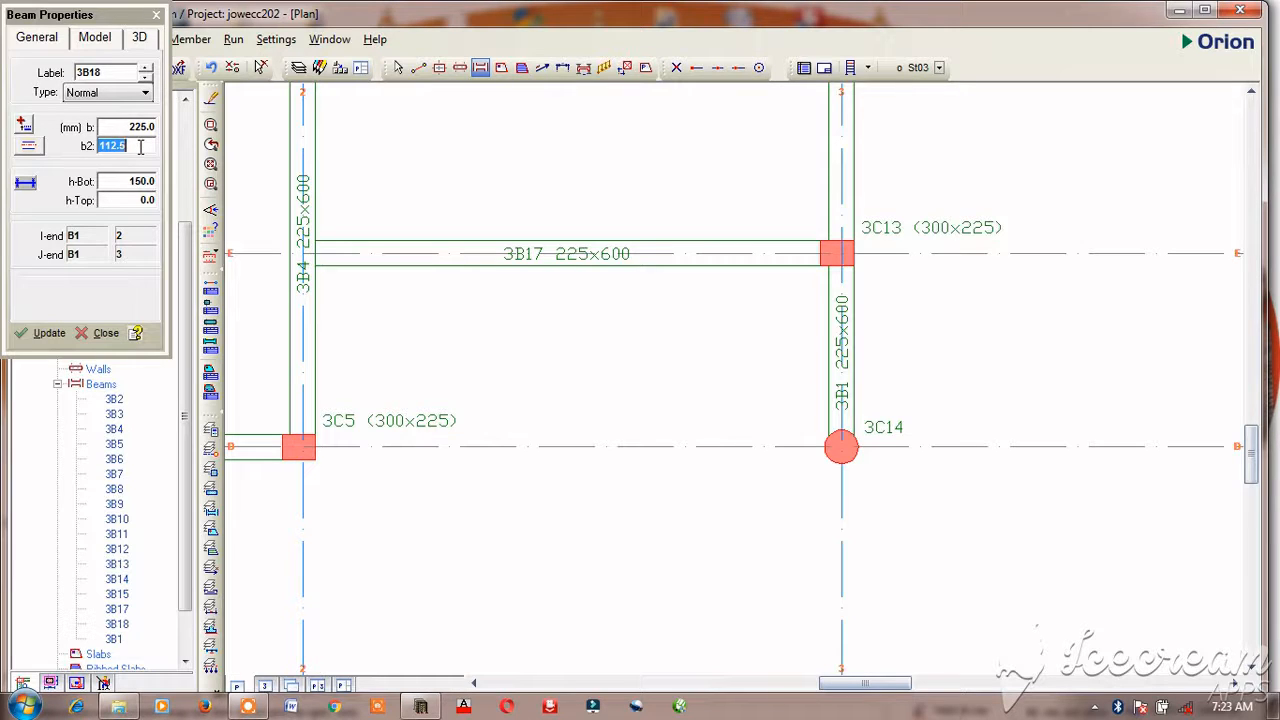
pyautogui.write('1')
pyautogui.press('Tab')
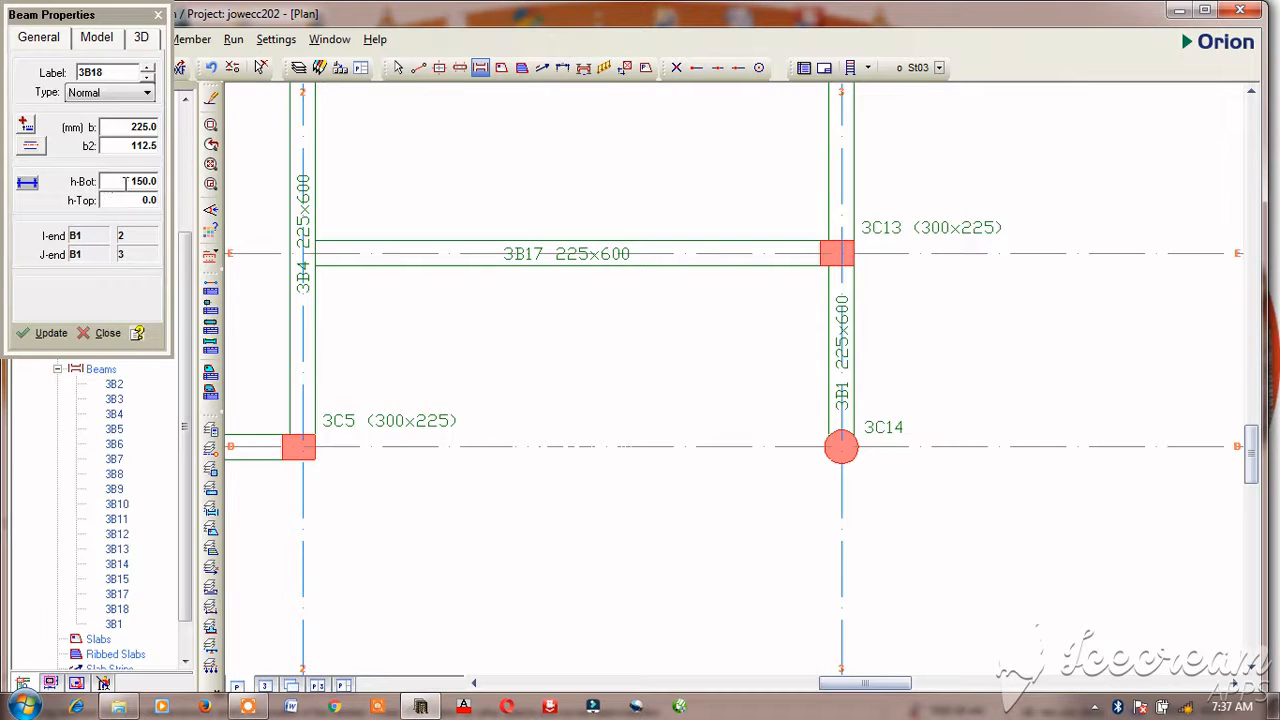
pyautogui.click(124, 180)
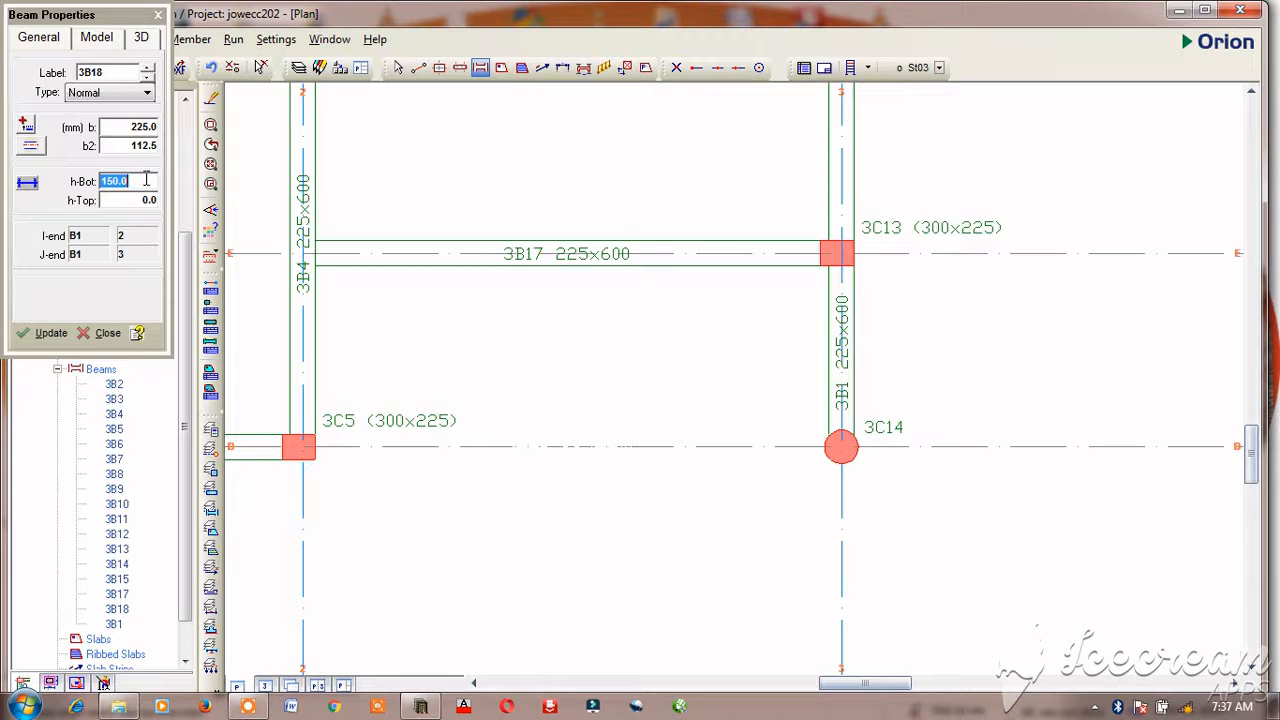
pyautogui.write('6')
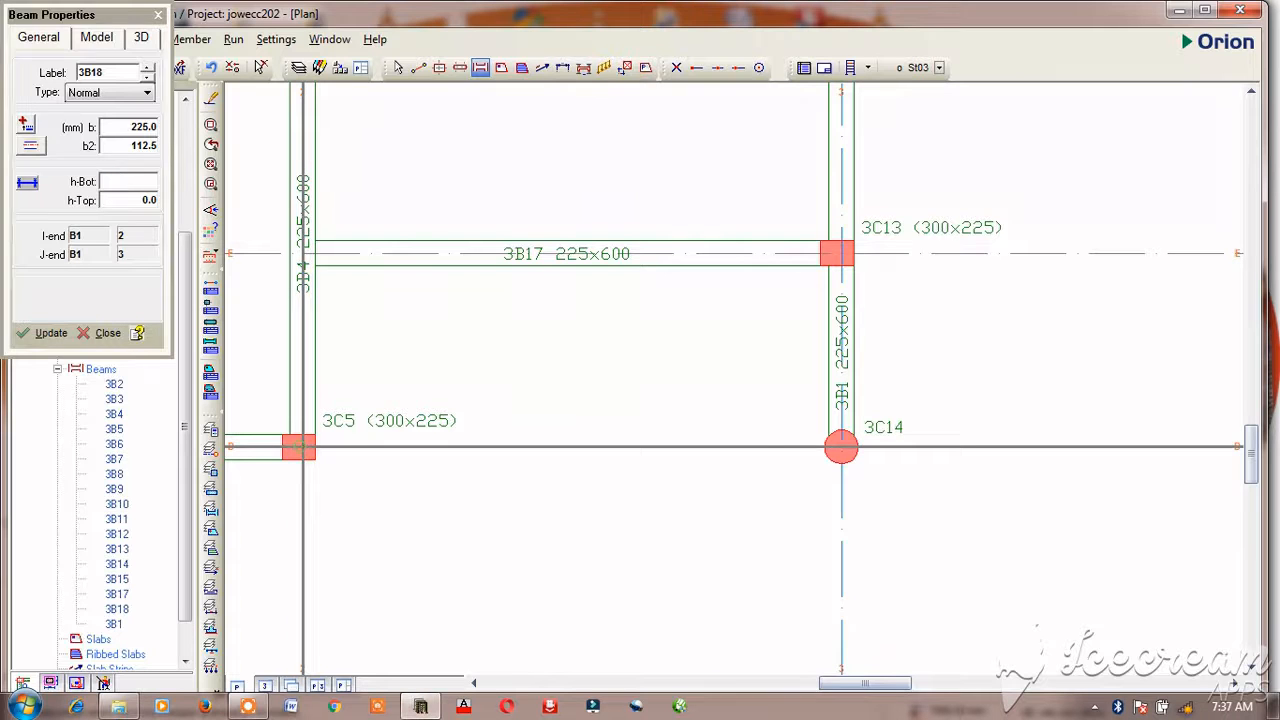
# Span the new beam from column 3C5 to column 3C14 along axis D, keeping its insertion options clear of the span.
pyautogui.click(305, 447)
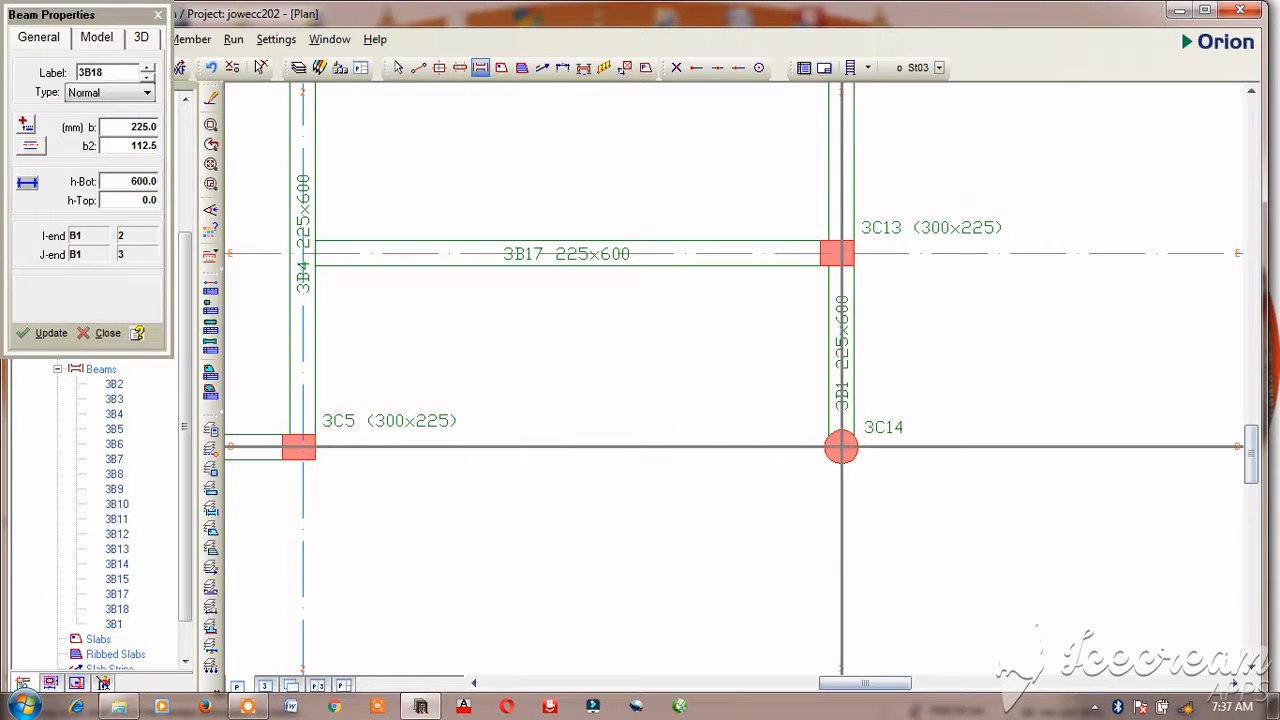
pyautogui.click(841, 446)
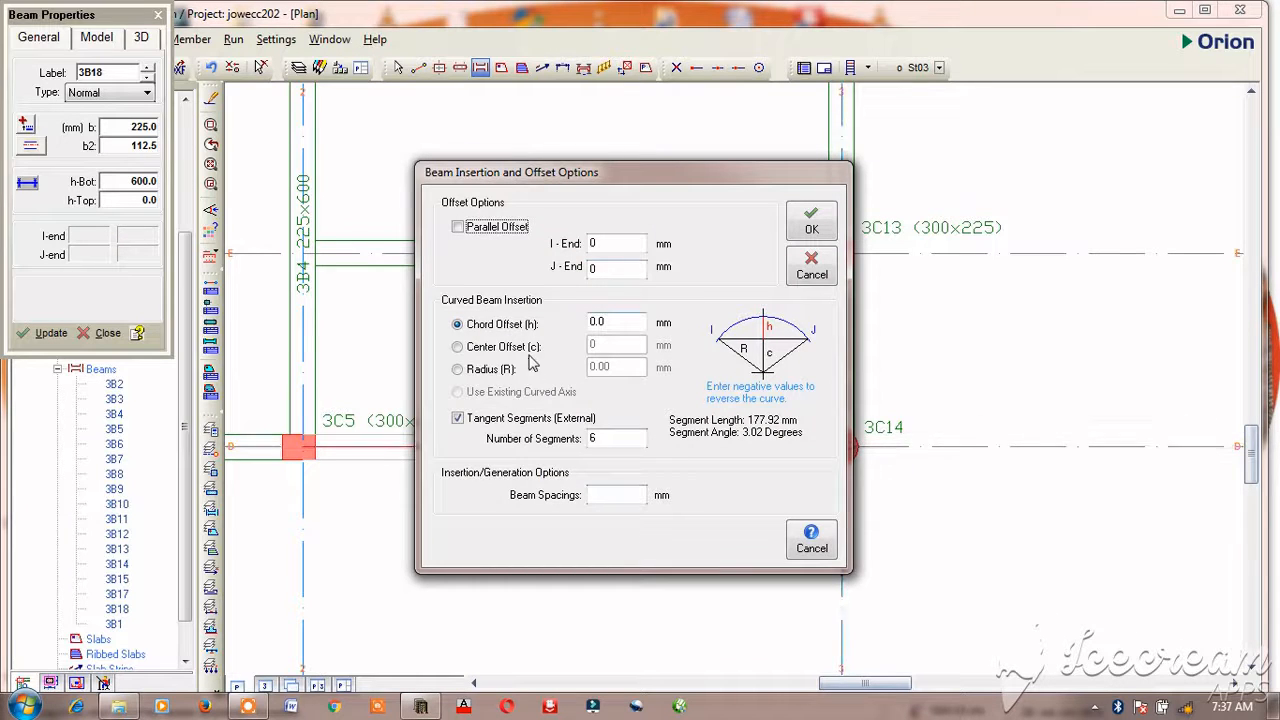
pyautogui.moveTo(648, 172); pyautogui.dragTo(882, 174)
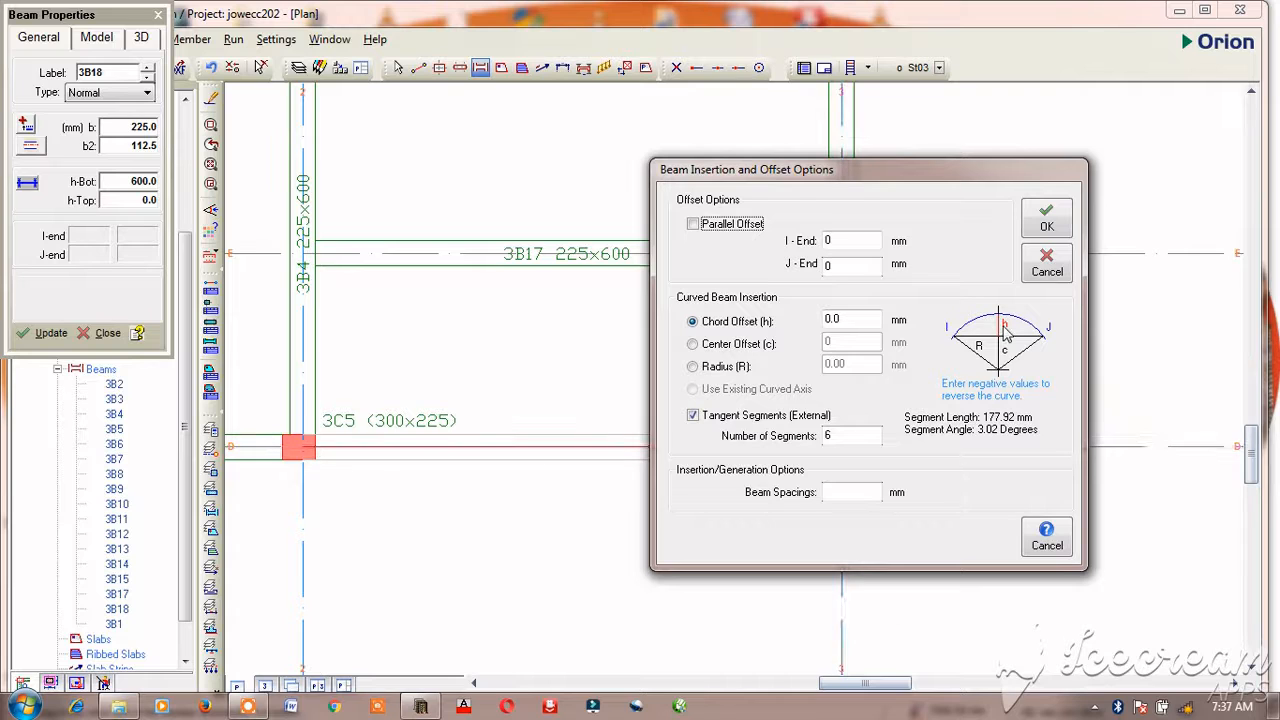
# Try curving the beam with a chord offset of 1000 mm and 30 segments.
pyautogui.click(855, 318)
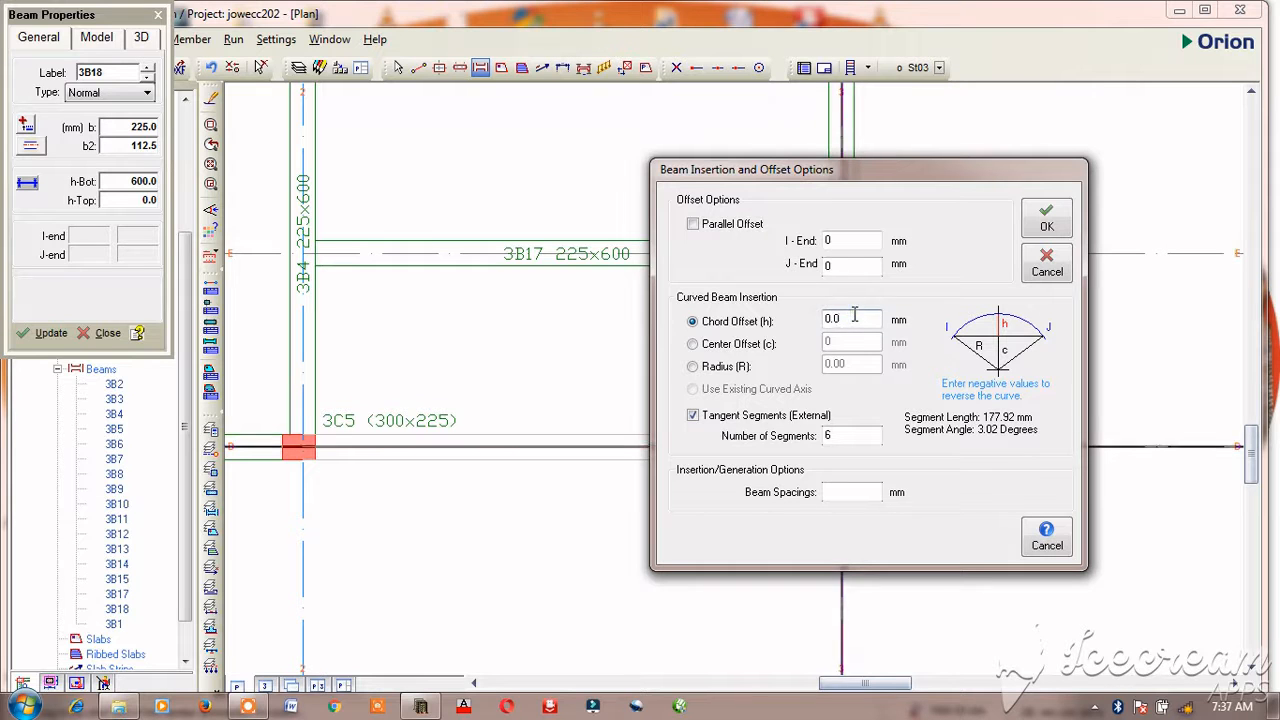
pyautogui.moveTo(855, 318); pyautogui.dragTo(810, 318)
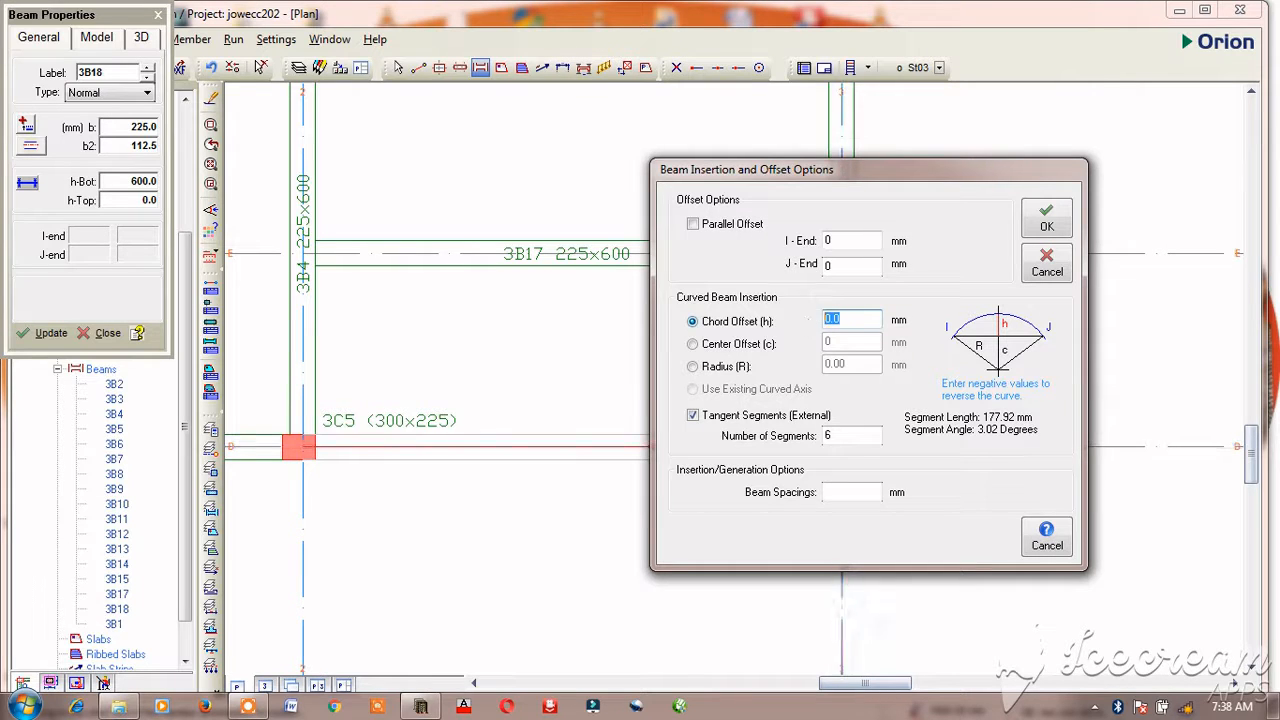
pyautogui.write('100')
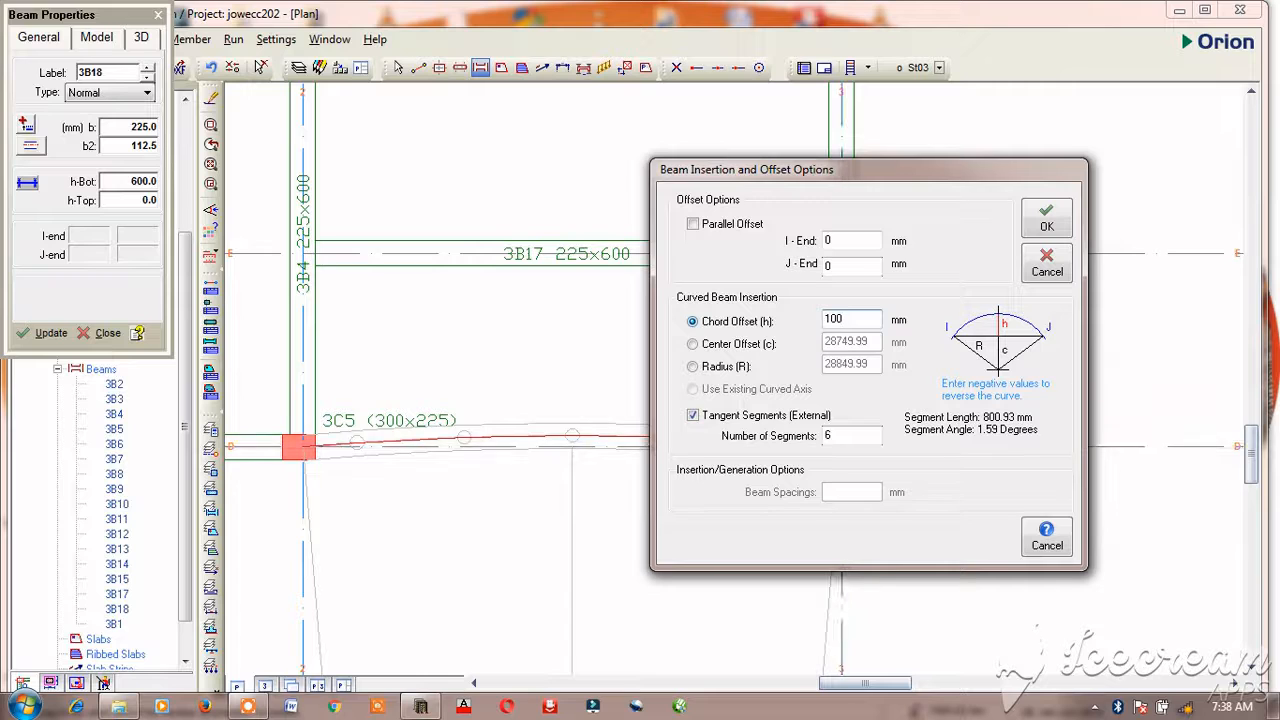
pyautogui.write('0')
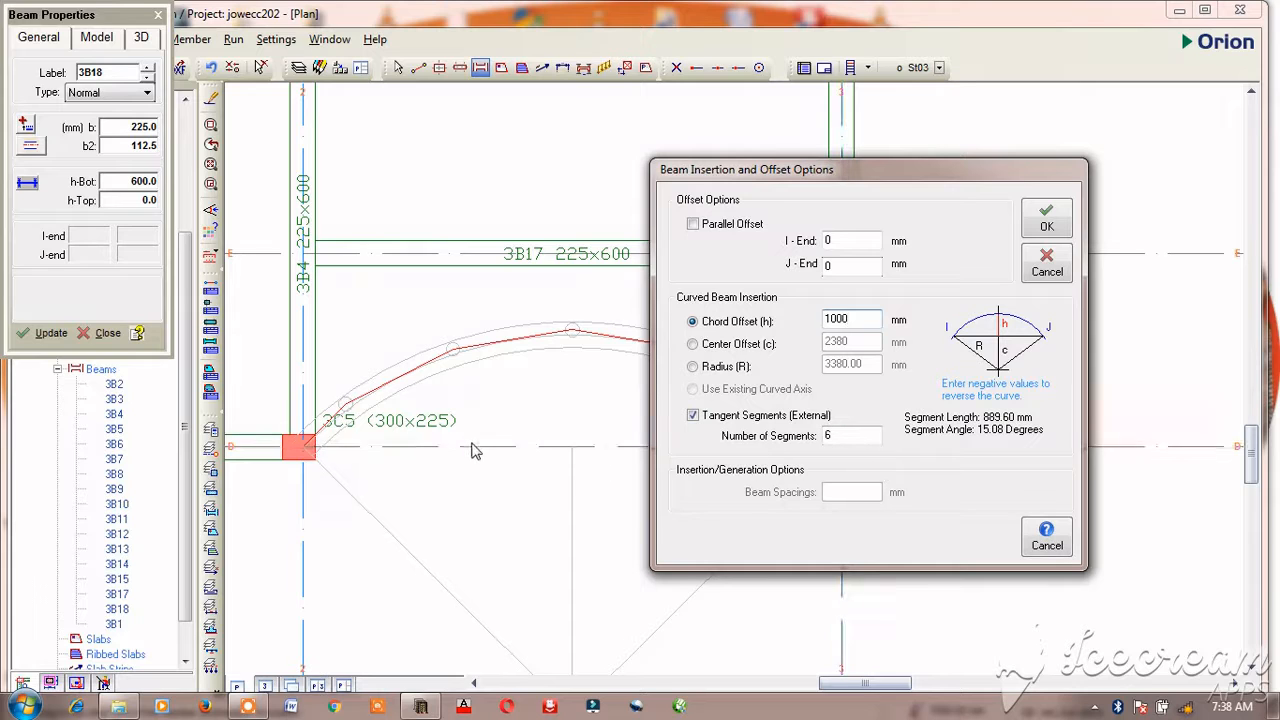
pyautogui.doubleClick(834, 434)
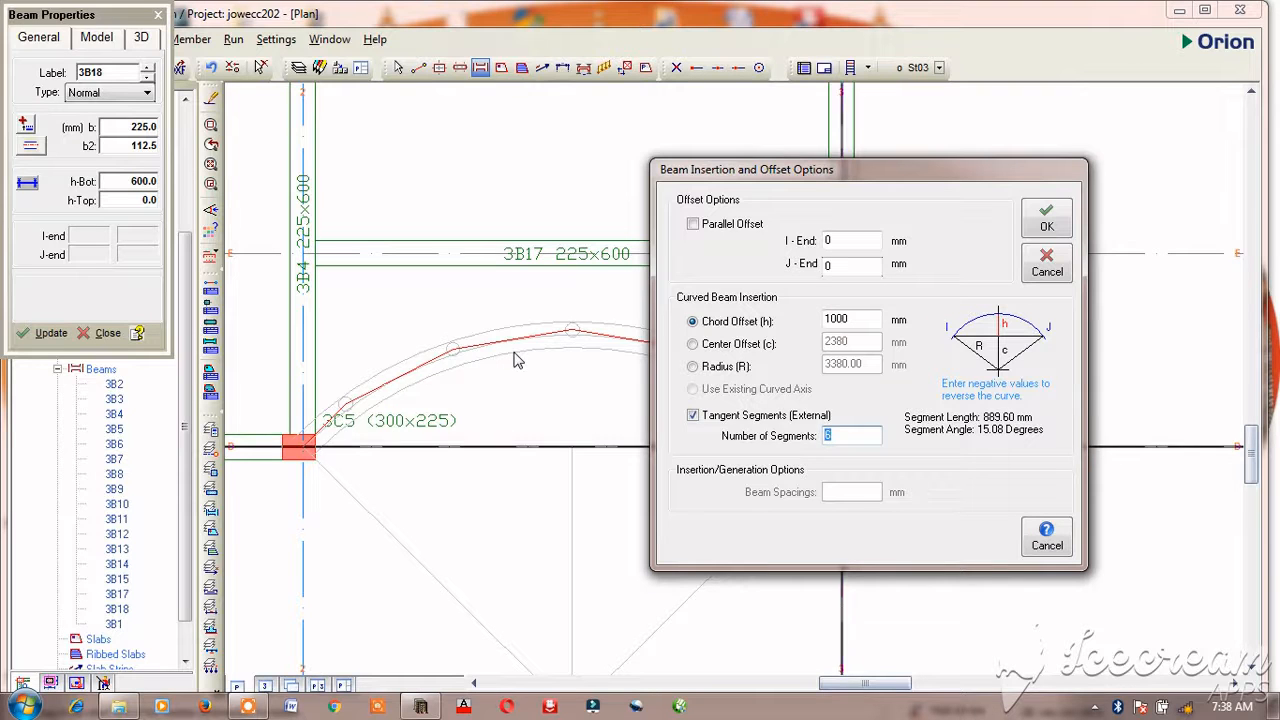
pyautogui.write('30')
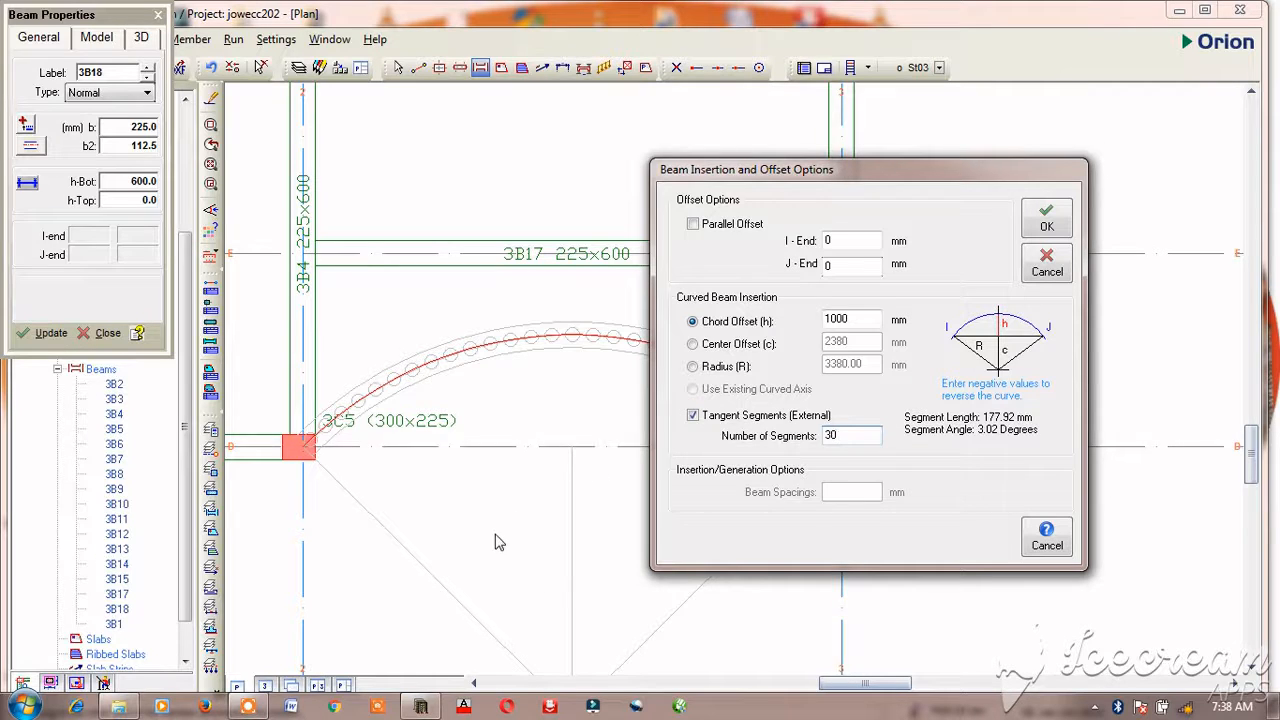
# Reverse the beam's curve with a chord offset of -1000 mm and 30 segments, and insert the curved beam.
pyautogui.click(855, 322)
pyautogui.moveTo(855, 322); pyautogui.dragTo(808, 330)
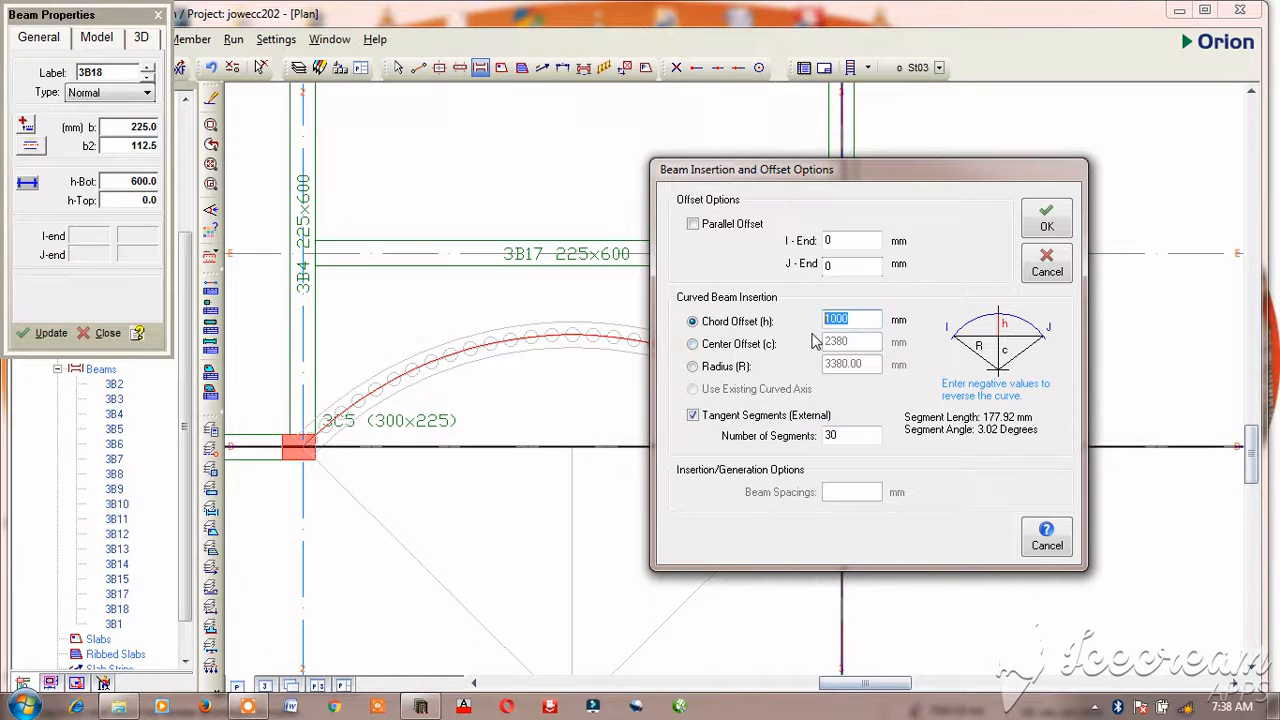
pyautogui.press('BackSpace')
pyautogui.write('-1')
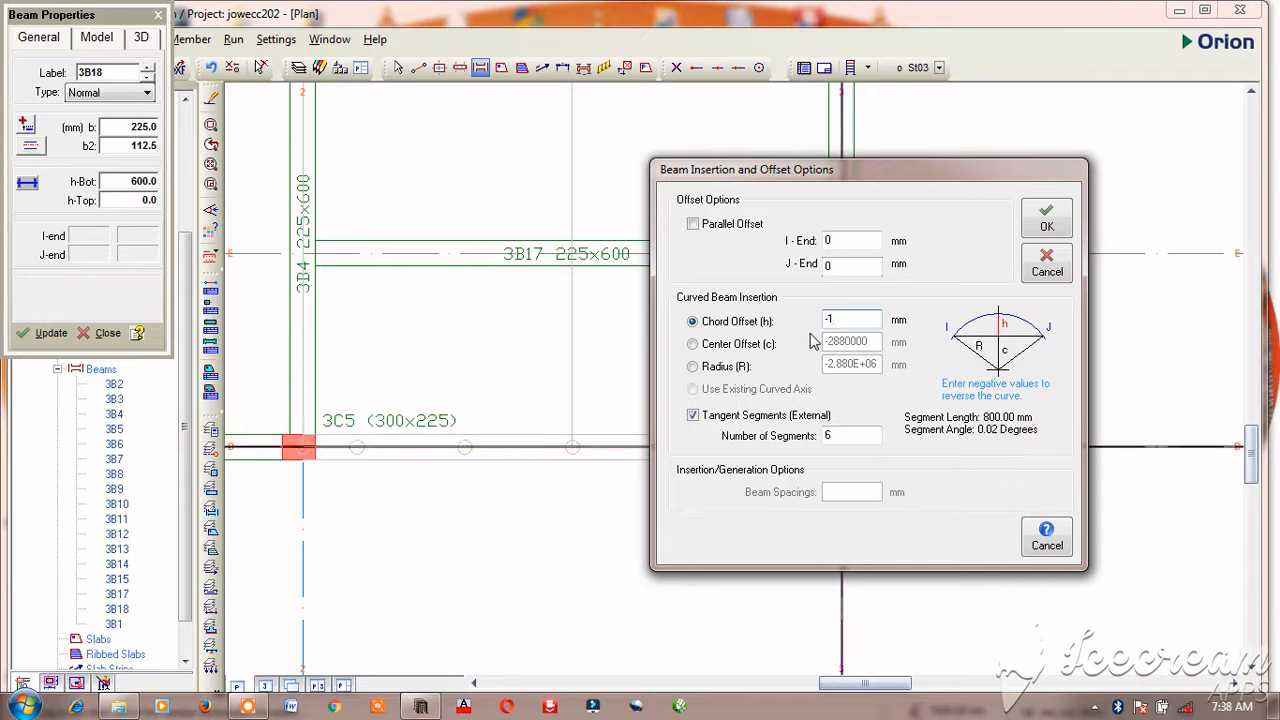
pyautogui.write('000')
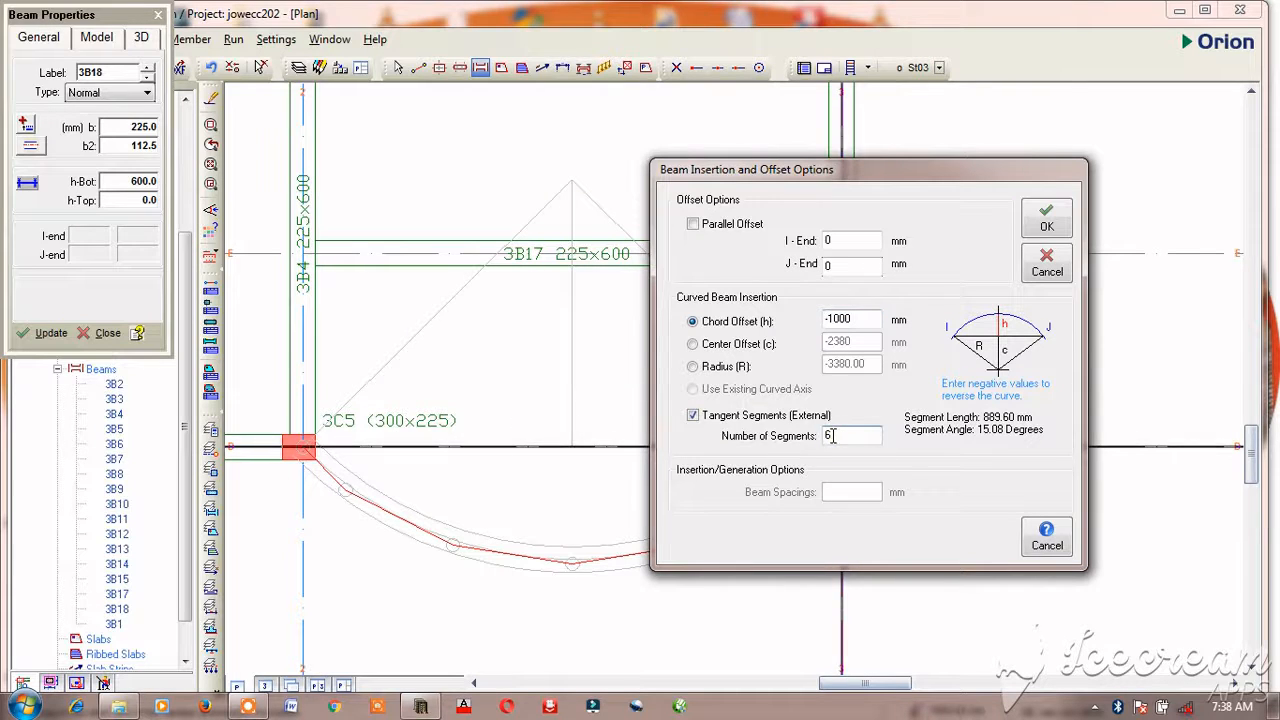
pyautogui.press('BackSpace')
pyautogui.write('3')
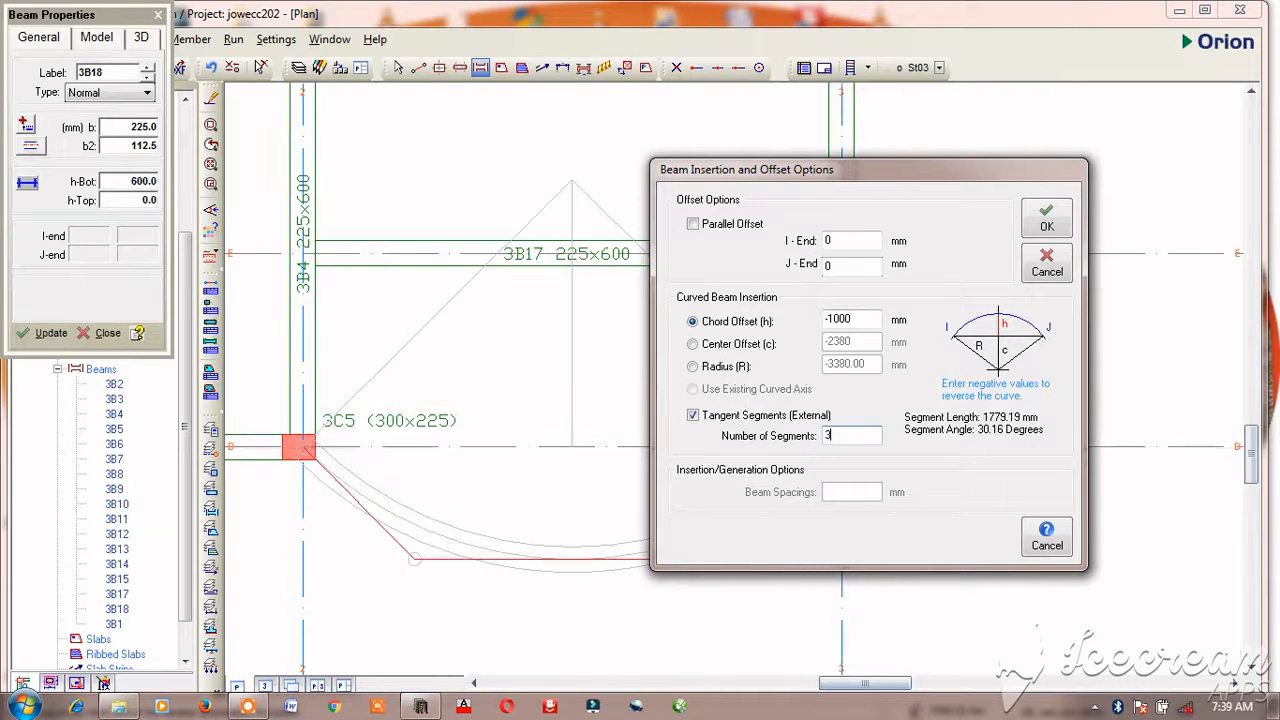
pyautogui.write('0')
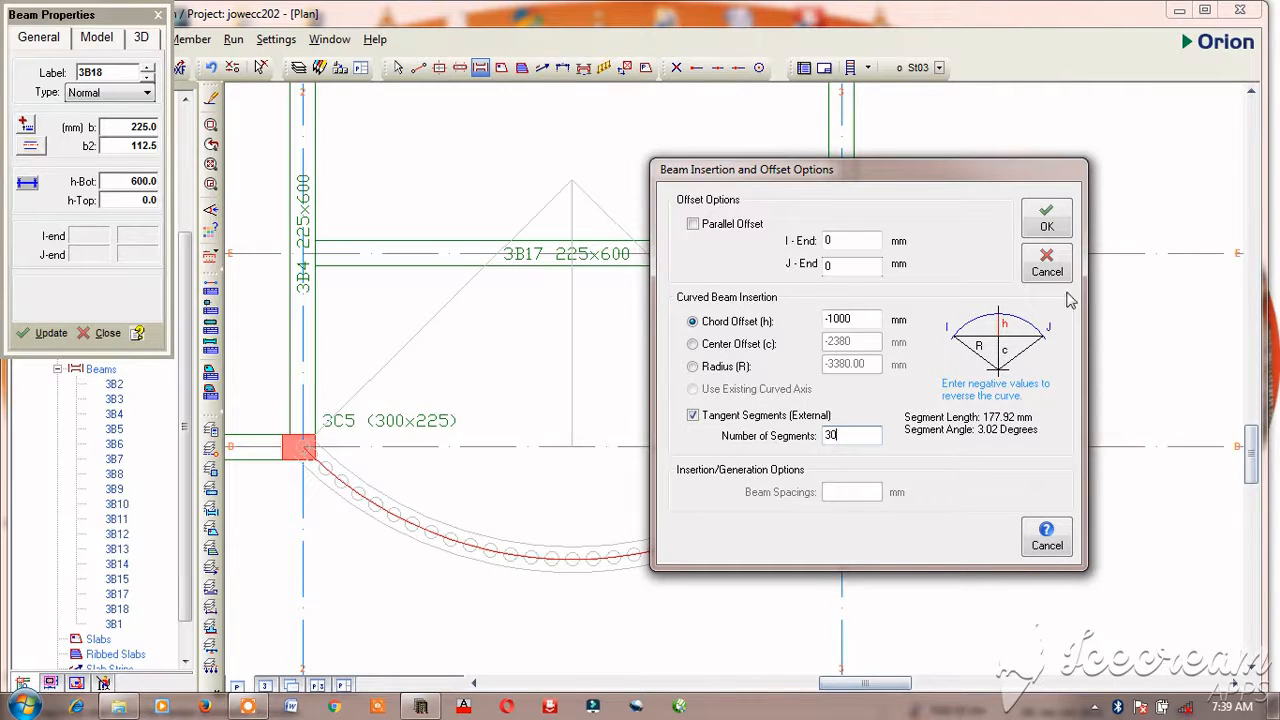
pyautogui.click(1048, 220)
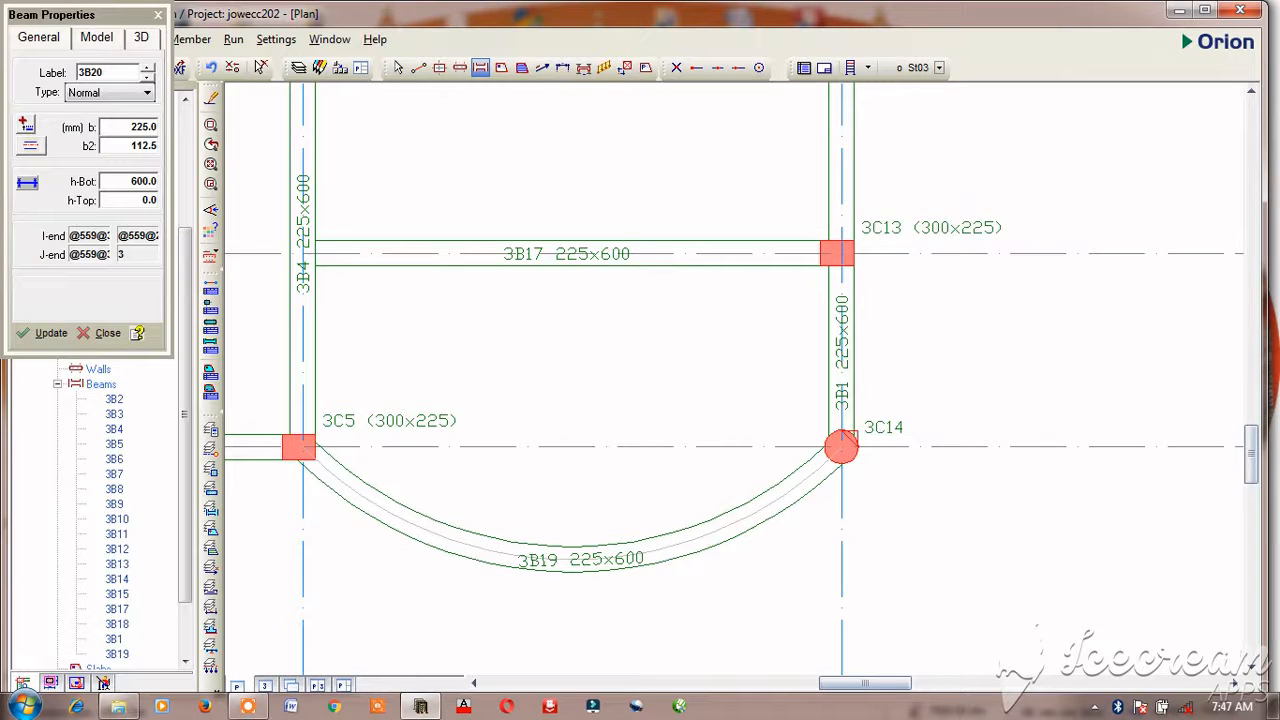
# Examine the curved beam, its junction with circular column 3C14 and the whole storey plan, and end beam insertion.
pyautogui.scroll(-4, 586, 243)
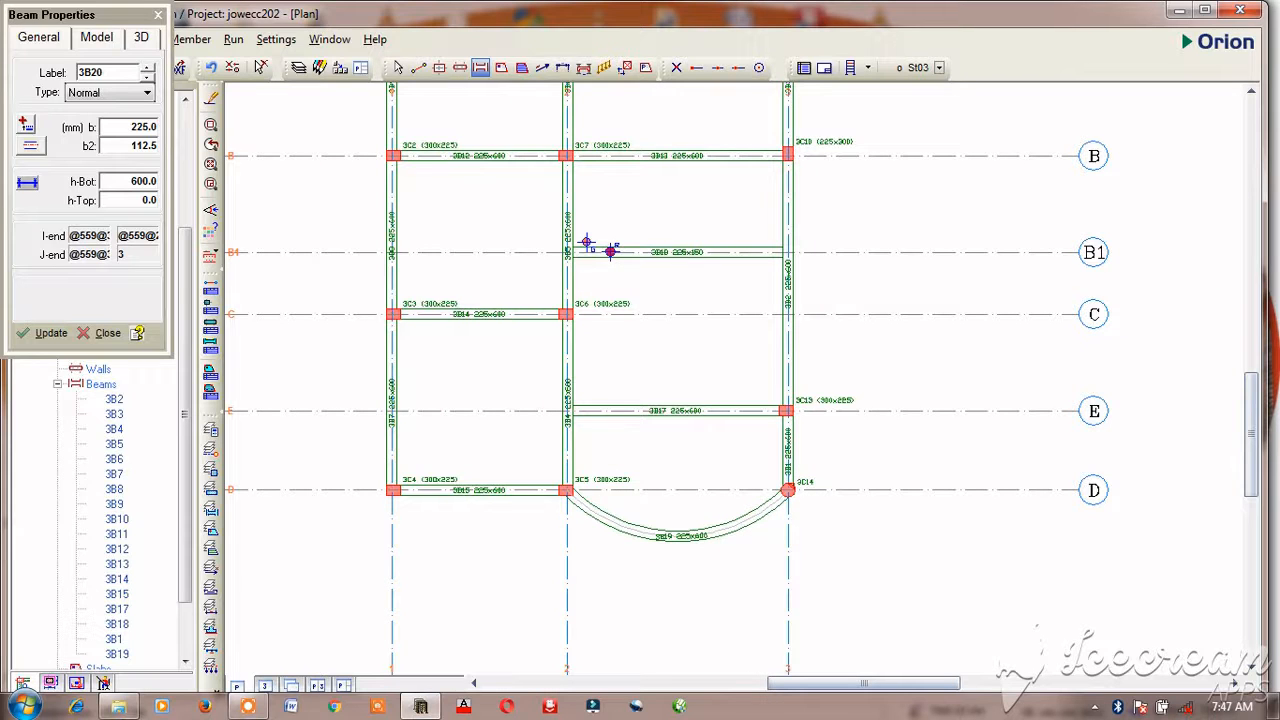
pyautogui.scroll(2, 586, 243)
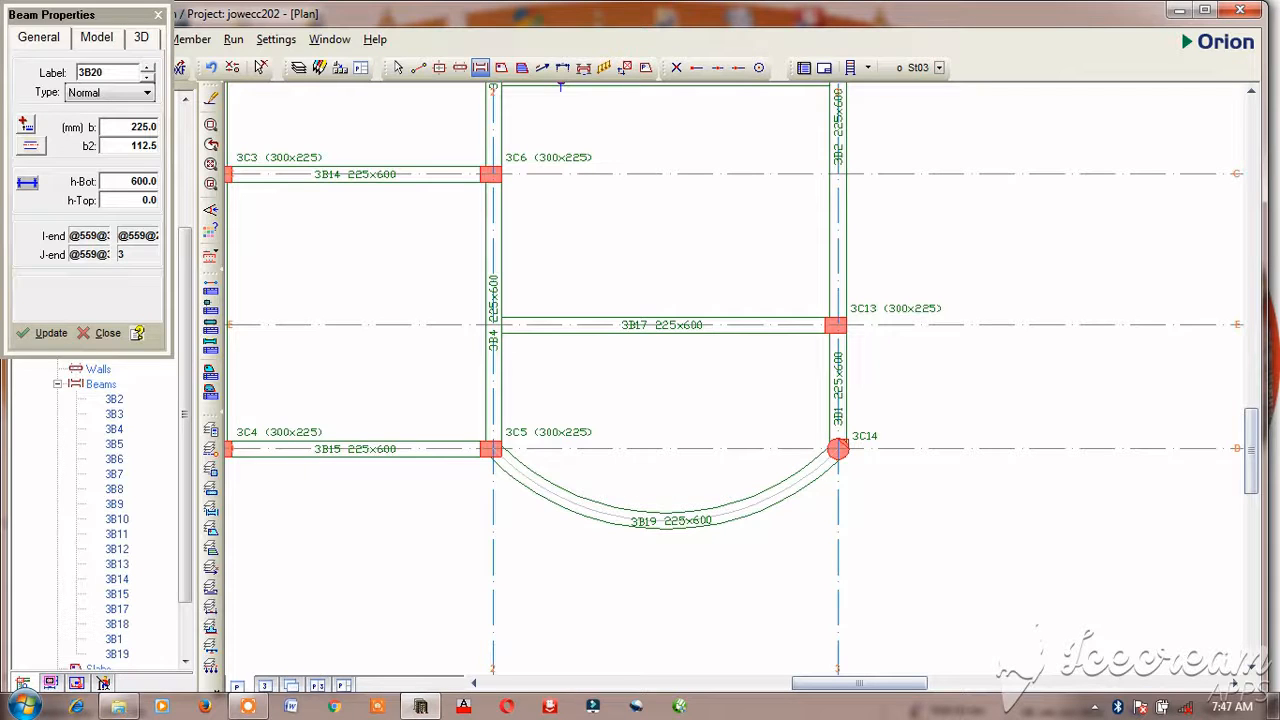
pyautogui.scroll(-3, 728, 249)
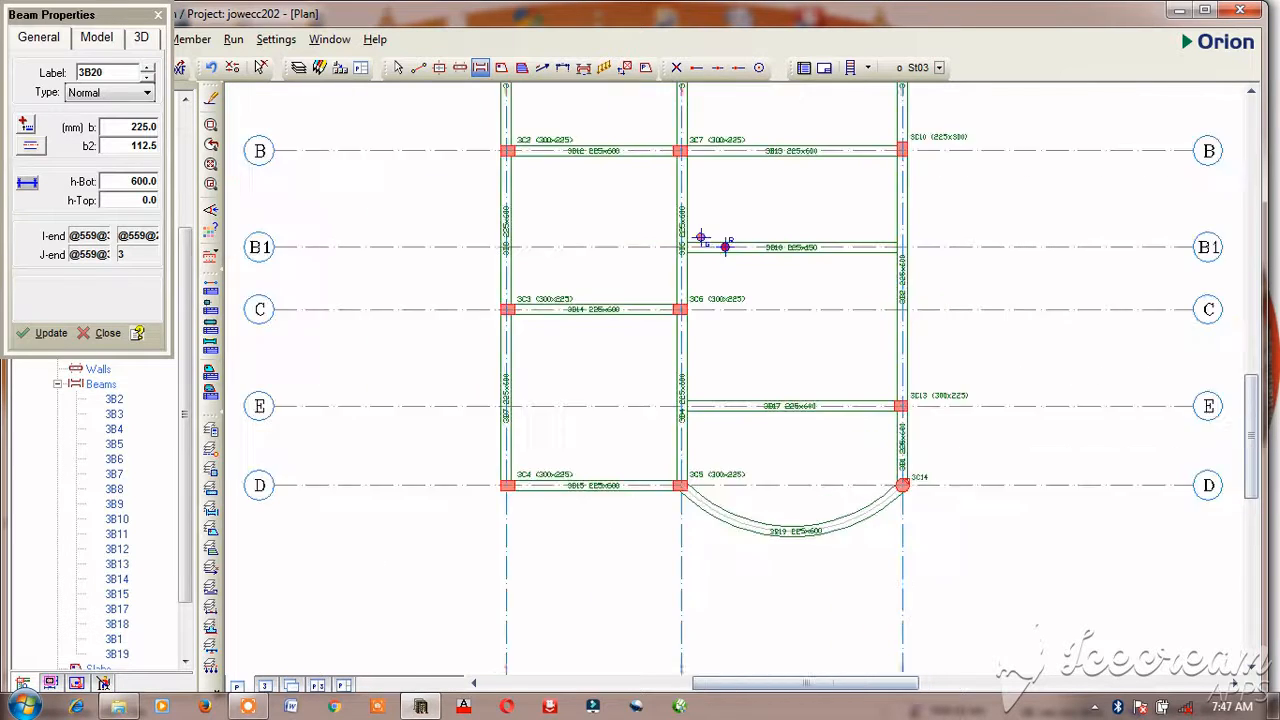
pyautogui.scroll(-1, 764, 300)
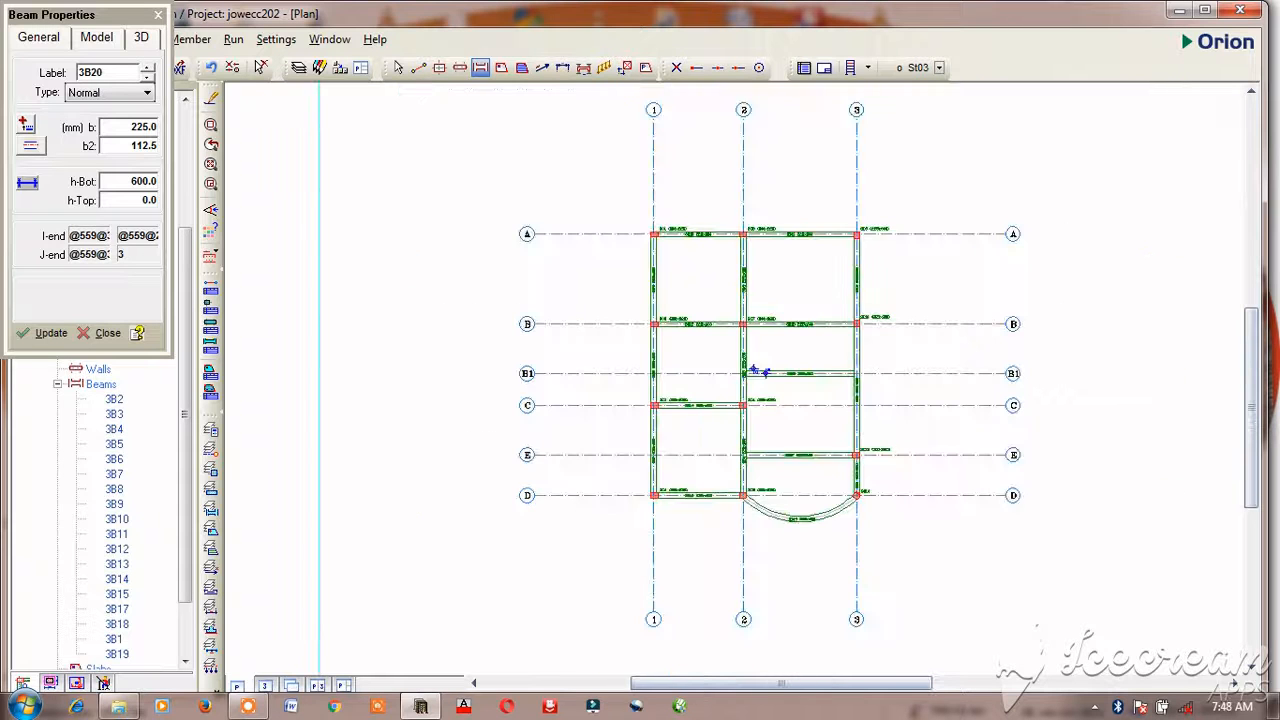
pyautogui.scroll(5, 948, 452)
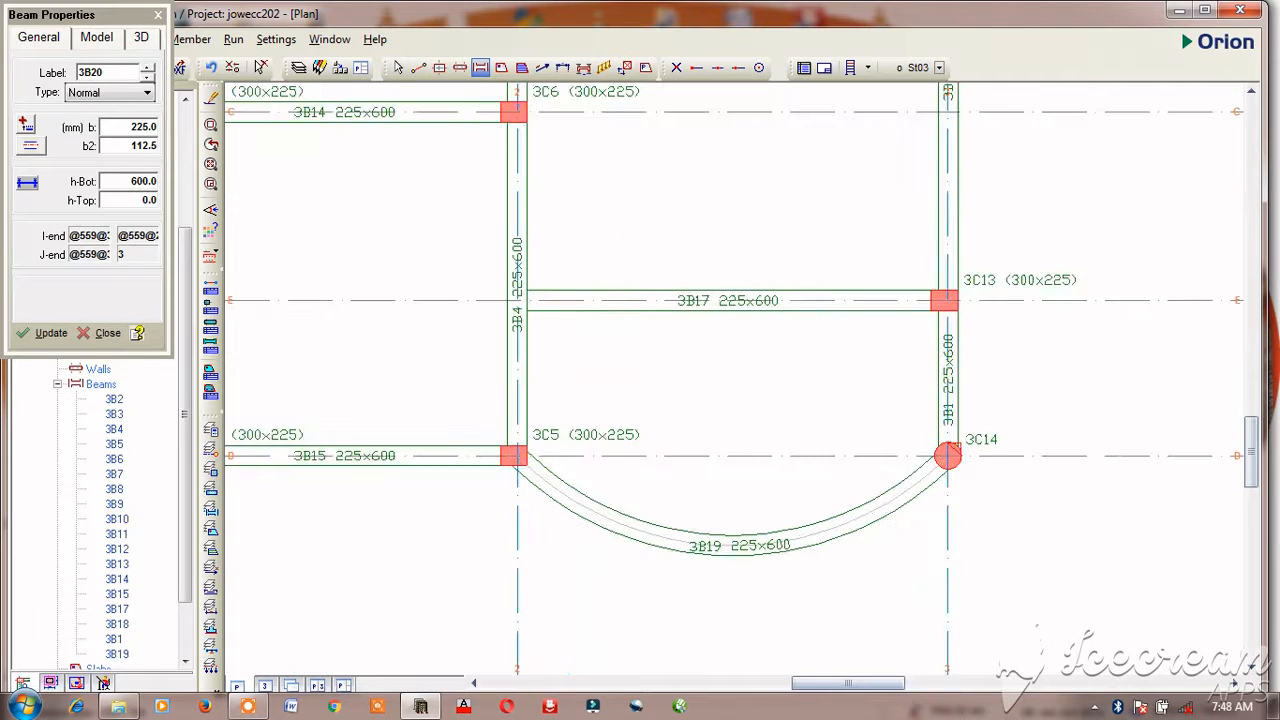
pyautogui.scroll(2, 952, 465)
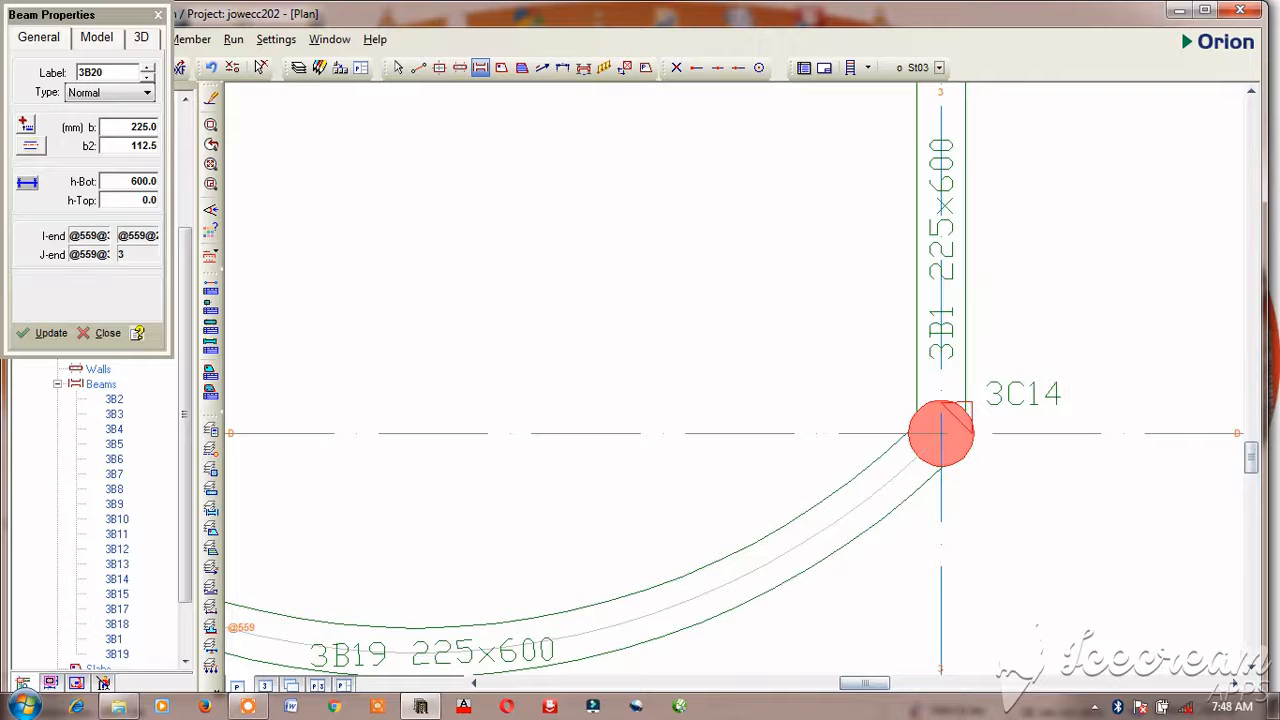
pyautogui.scroll(-3, 890, 410)
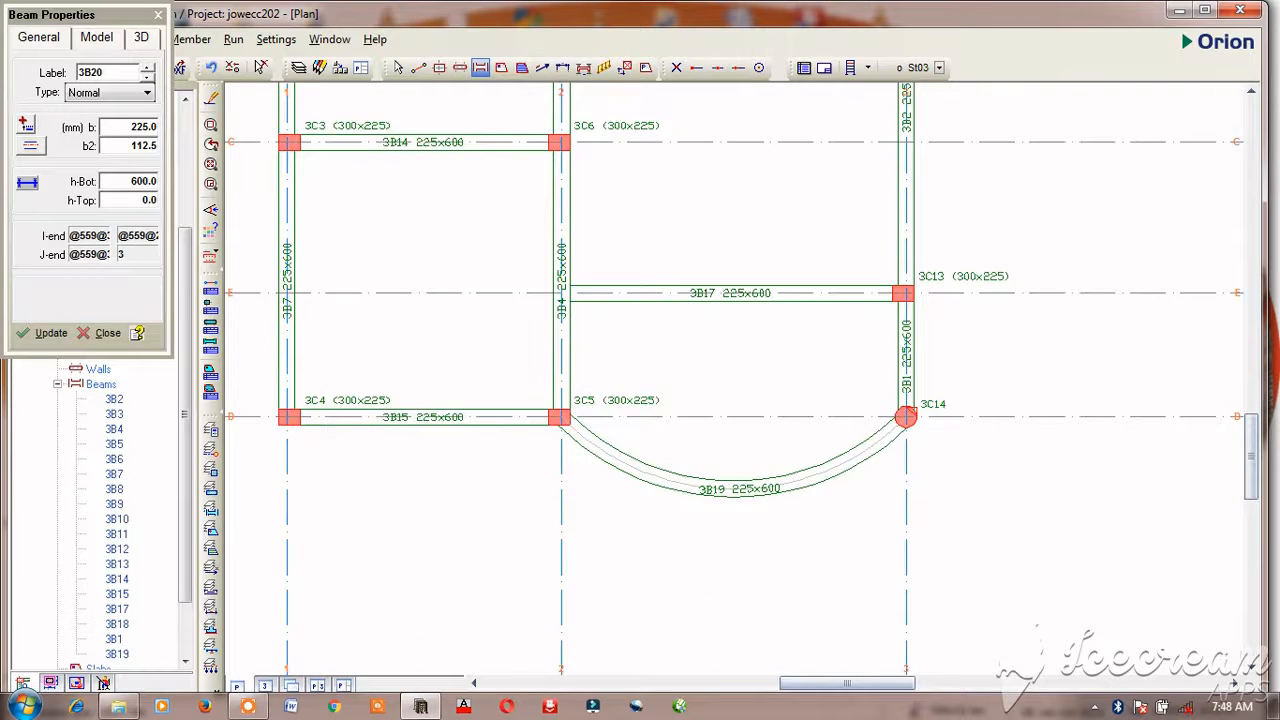
pyautogui.scroll(-3, 680, 300)
pyautogui.scroll(-1, 716, 389)
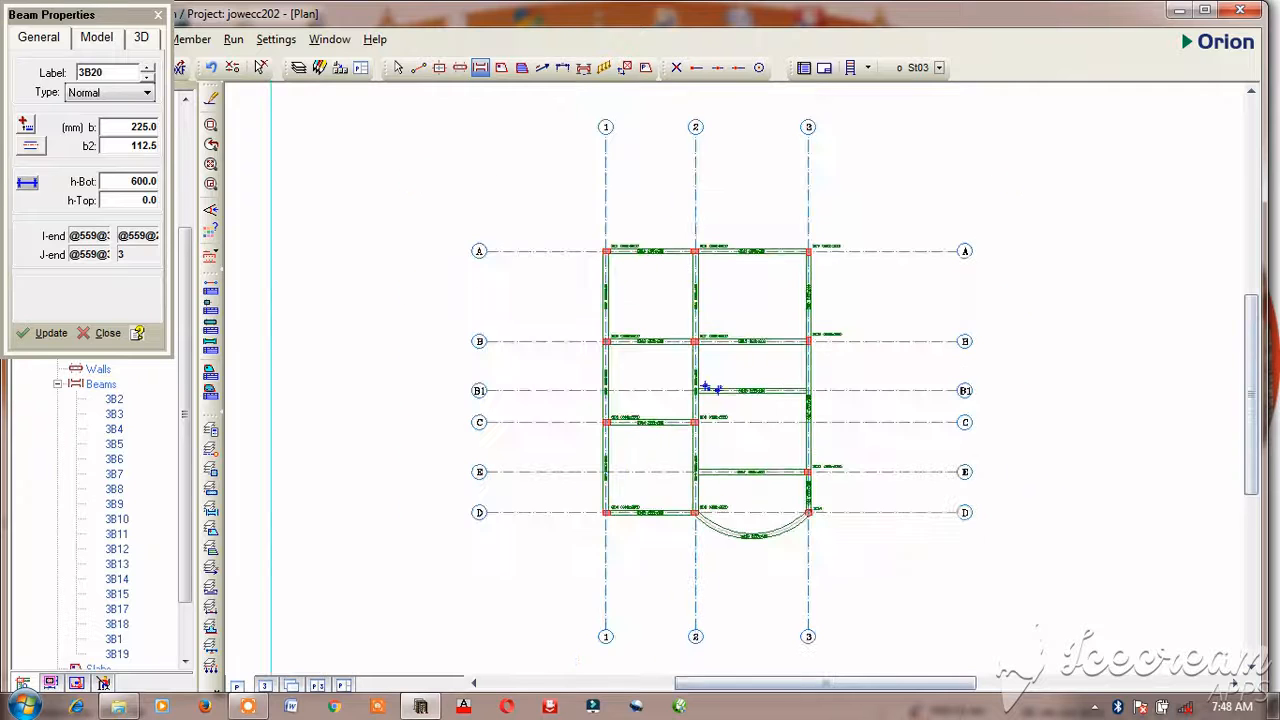
pyautogui.scroll(1, 674, 371)
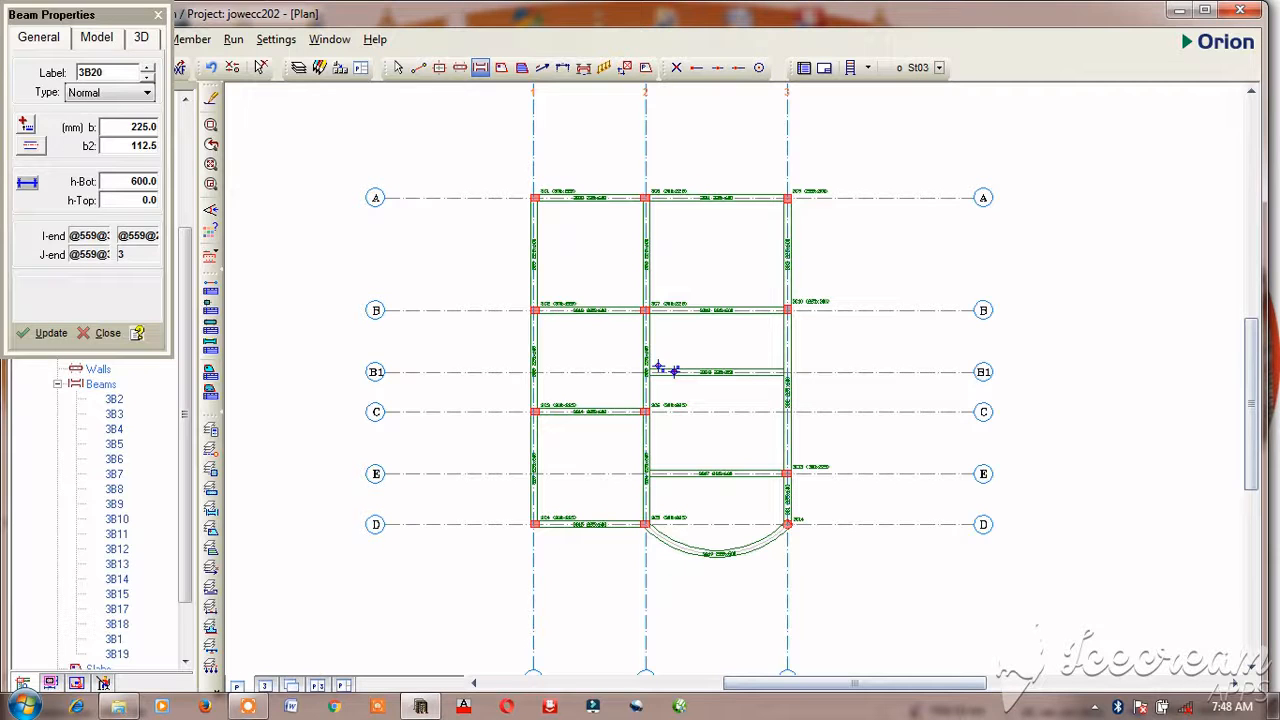
pyautogui.press('Escape')
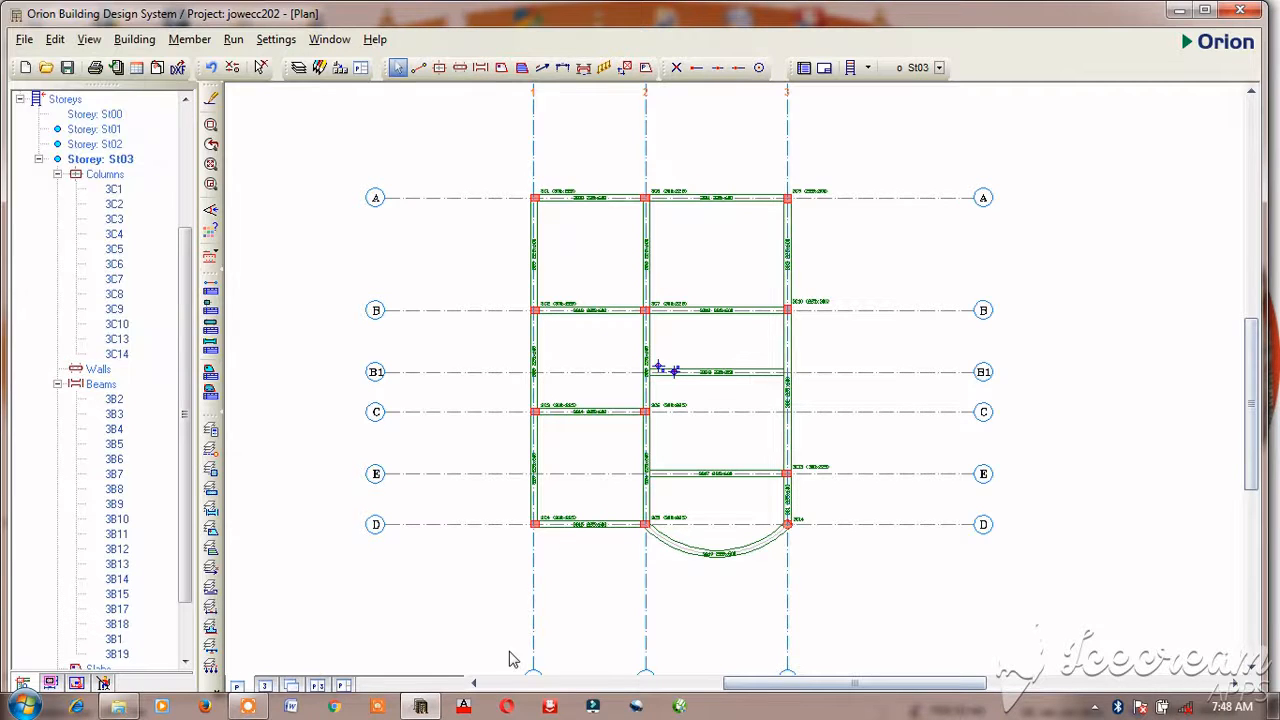